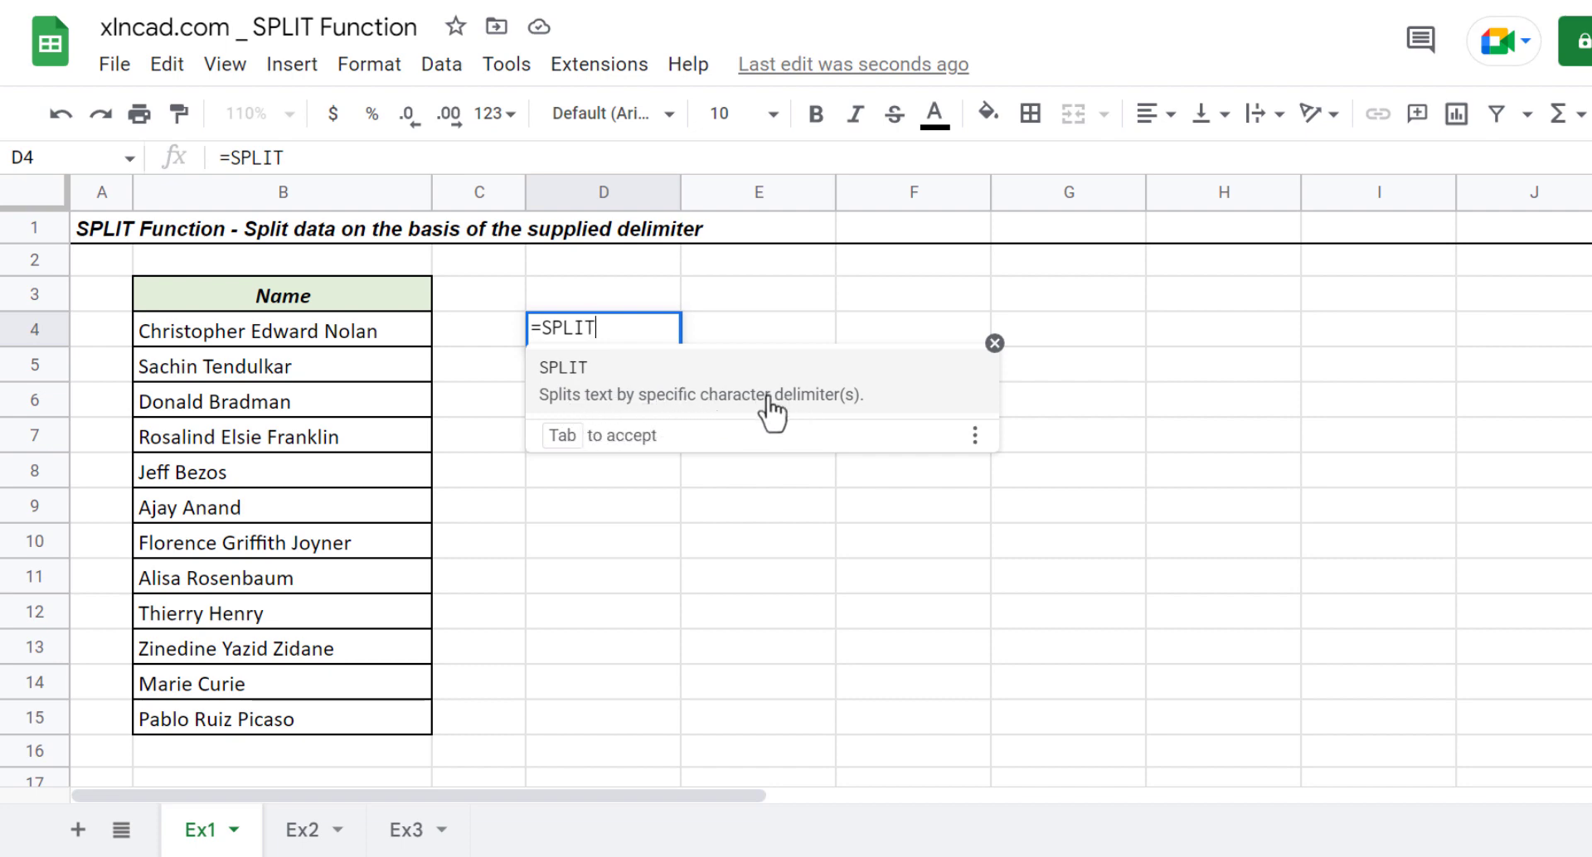
- Complete the SPLIT formula in D4 so it splits the name in B4 at spaces: =SPLIT(B4," ")
{"action": "type", "text": "("}
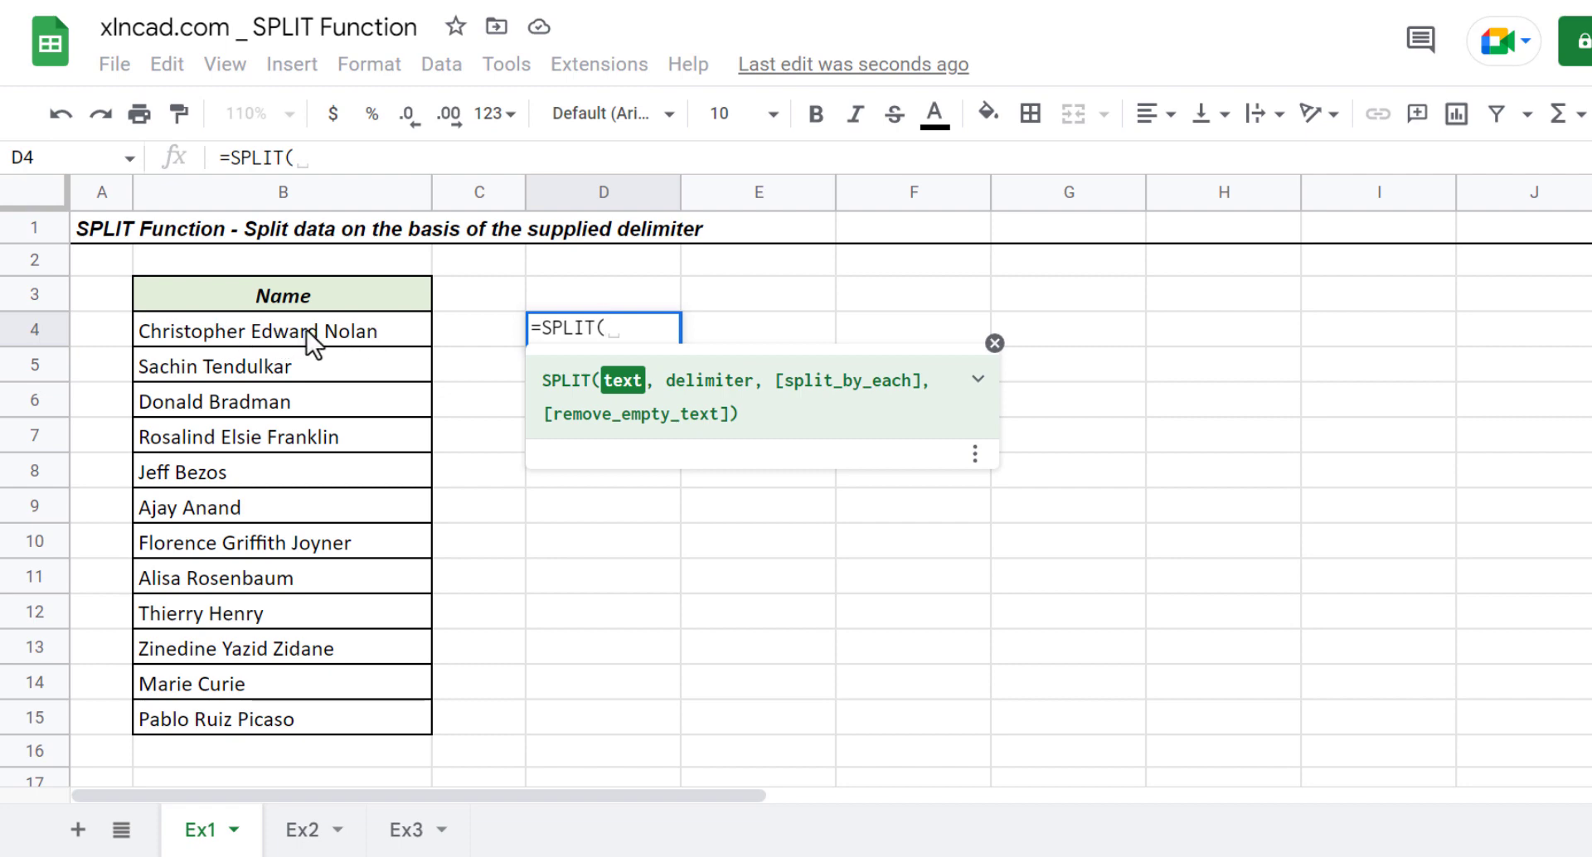
{"action": "left_click", "coordinate": [335, 331]}
{"action": "type", "text": ","}
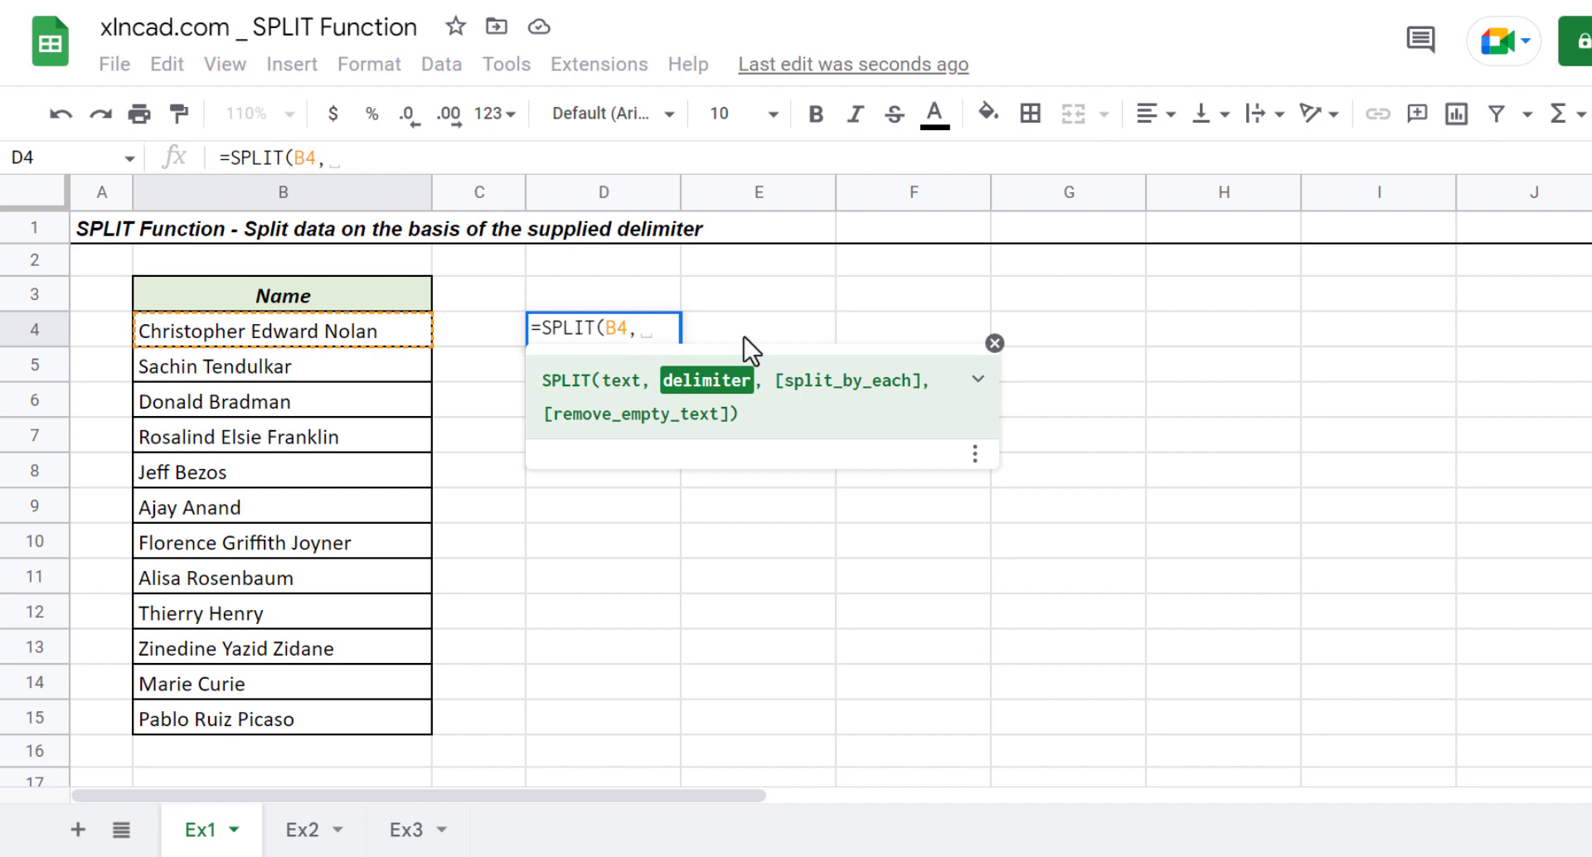
{"action": "type", "text": "\" \""}
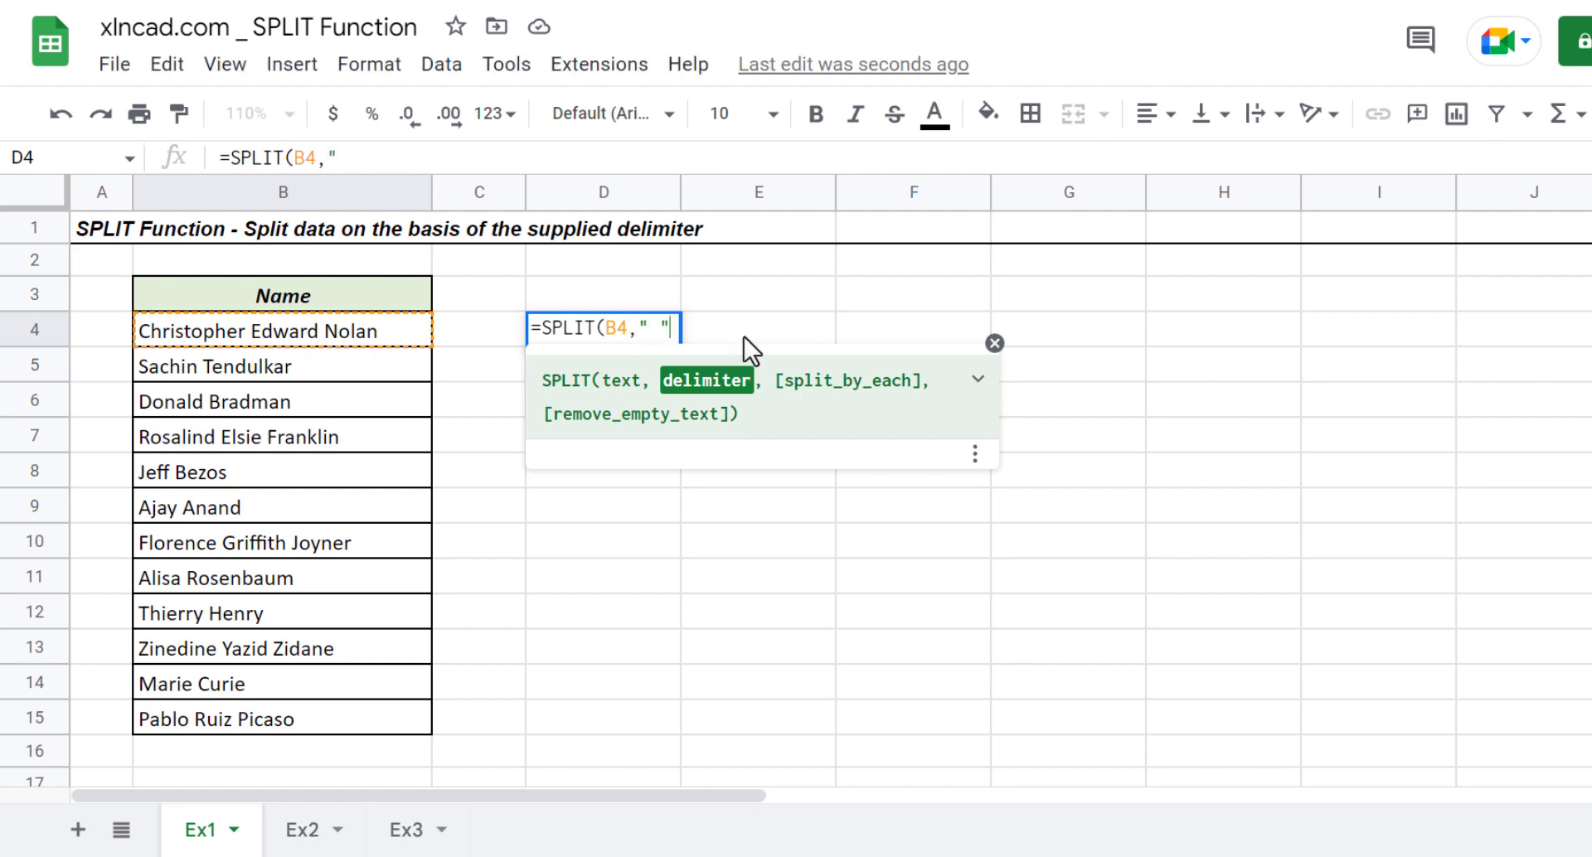
{"action": "type", "text": ")"}
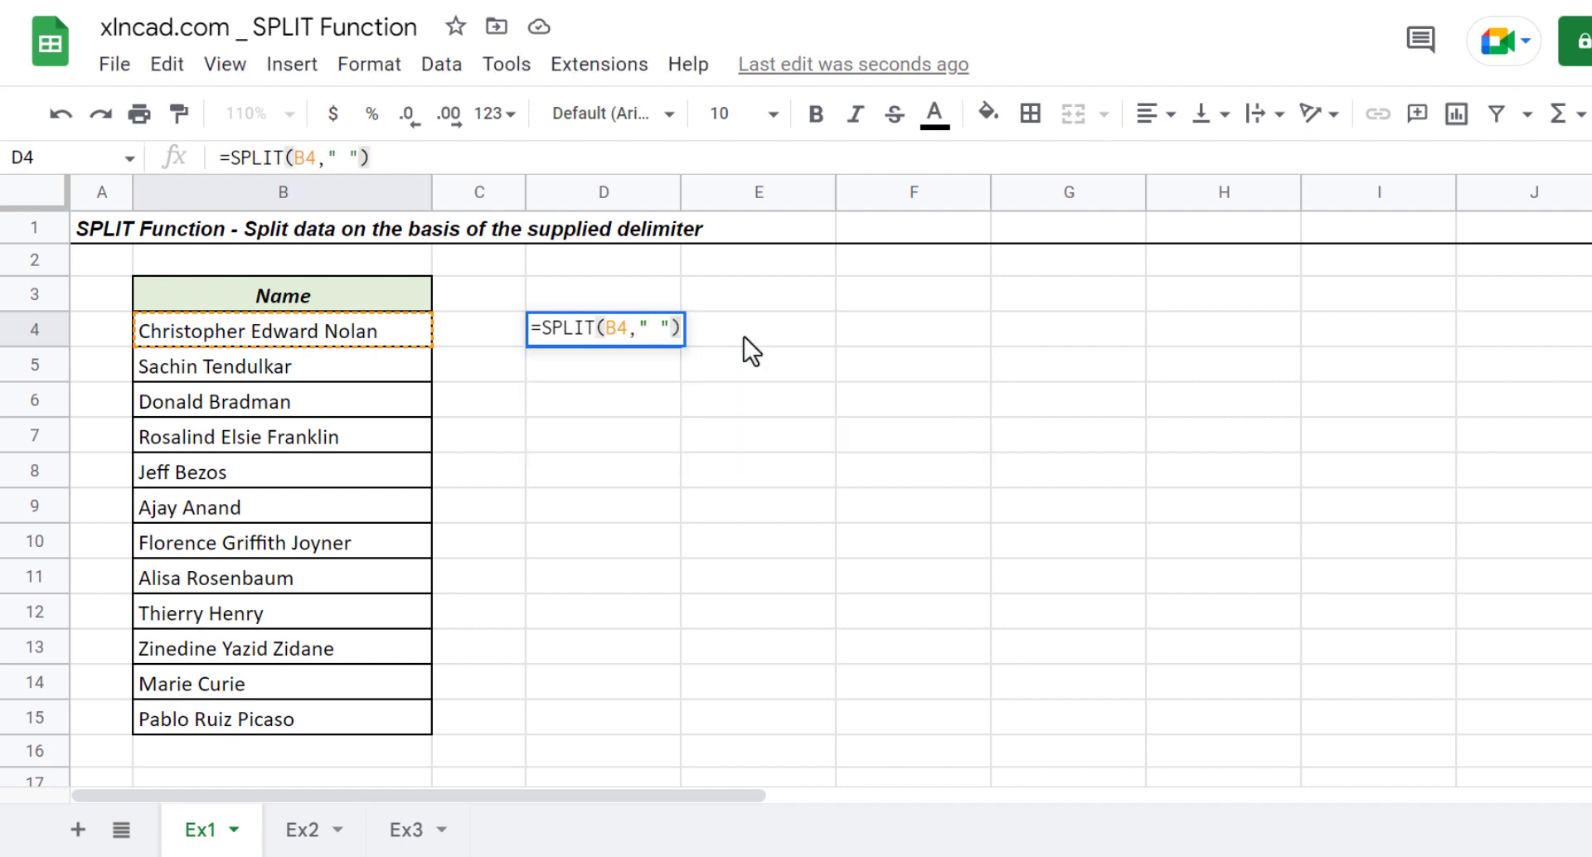
{"action": "key", "text": "Return"}
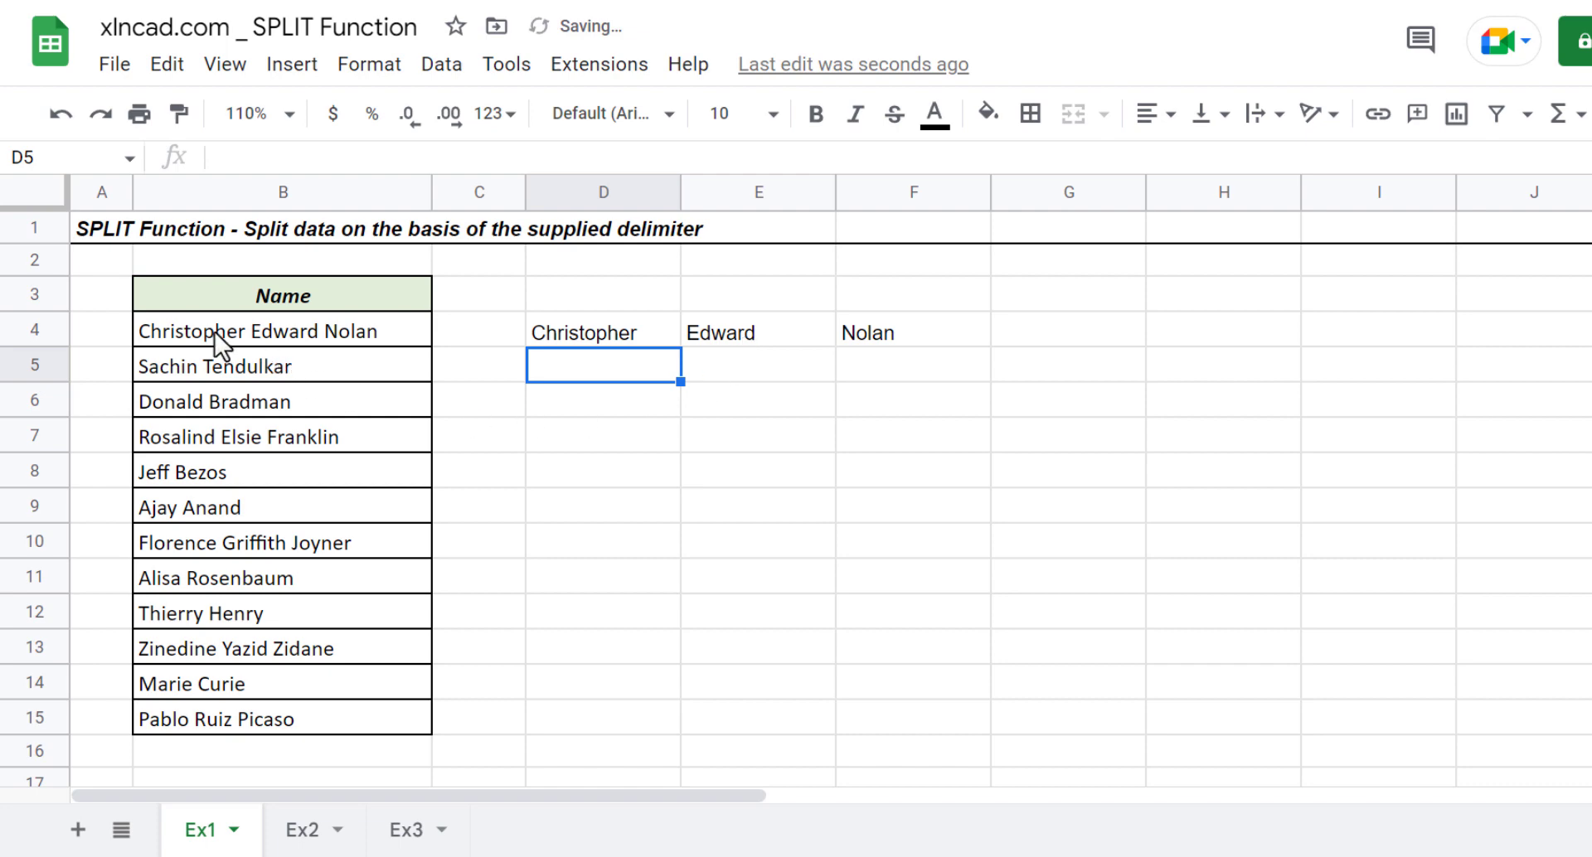
- Fill the SPLIT formula from D4 down to D15 for the remaining names
{"action": "left_click", "coordinate": [605, 338]}
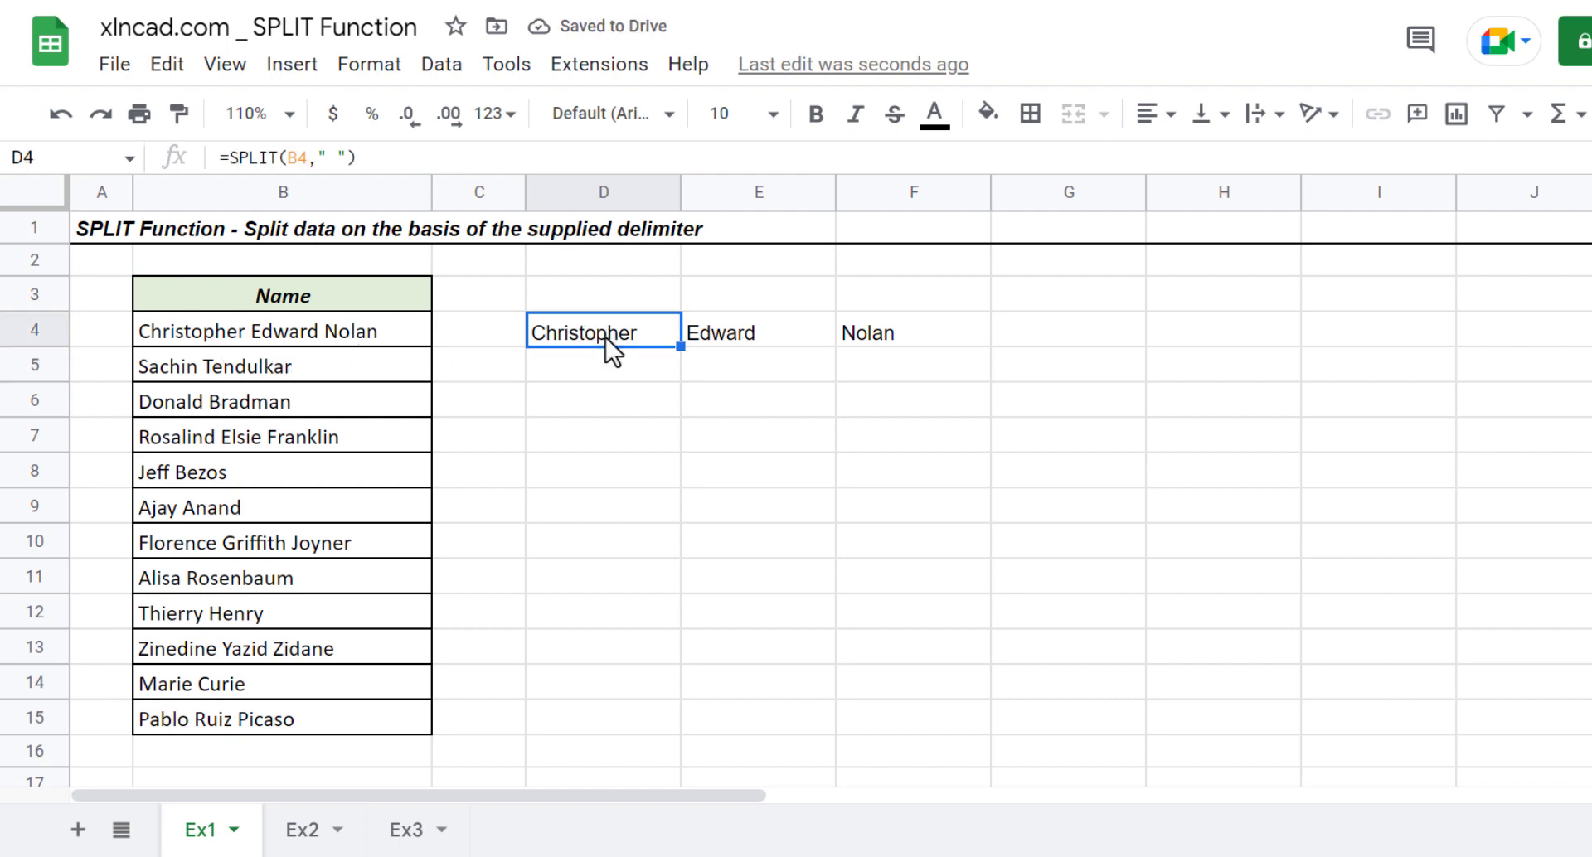
{"action": "left_click", "coordinate": [737, 340]}
{"action": "left_click", "coordinate": [880, 336]}
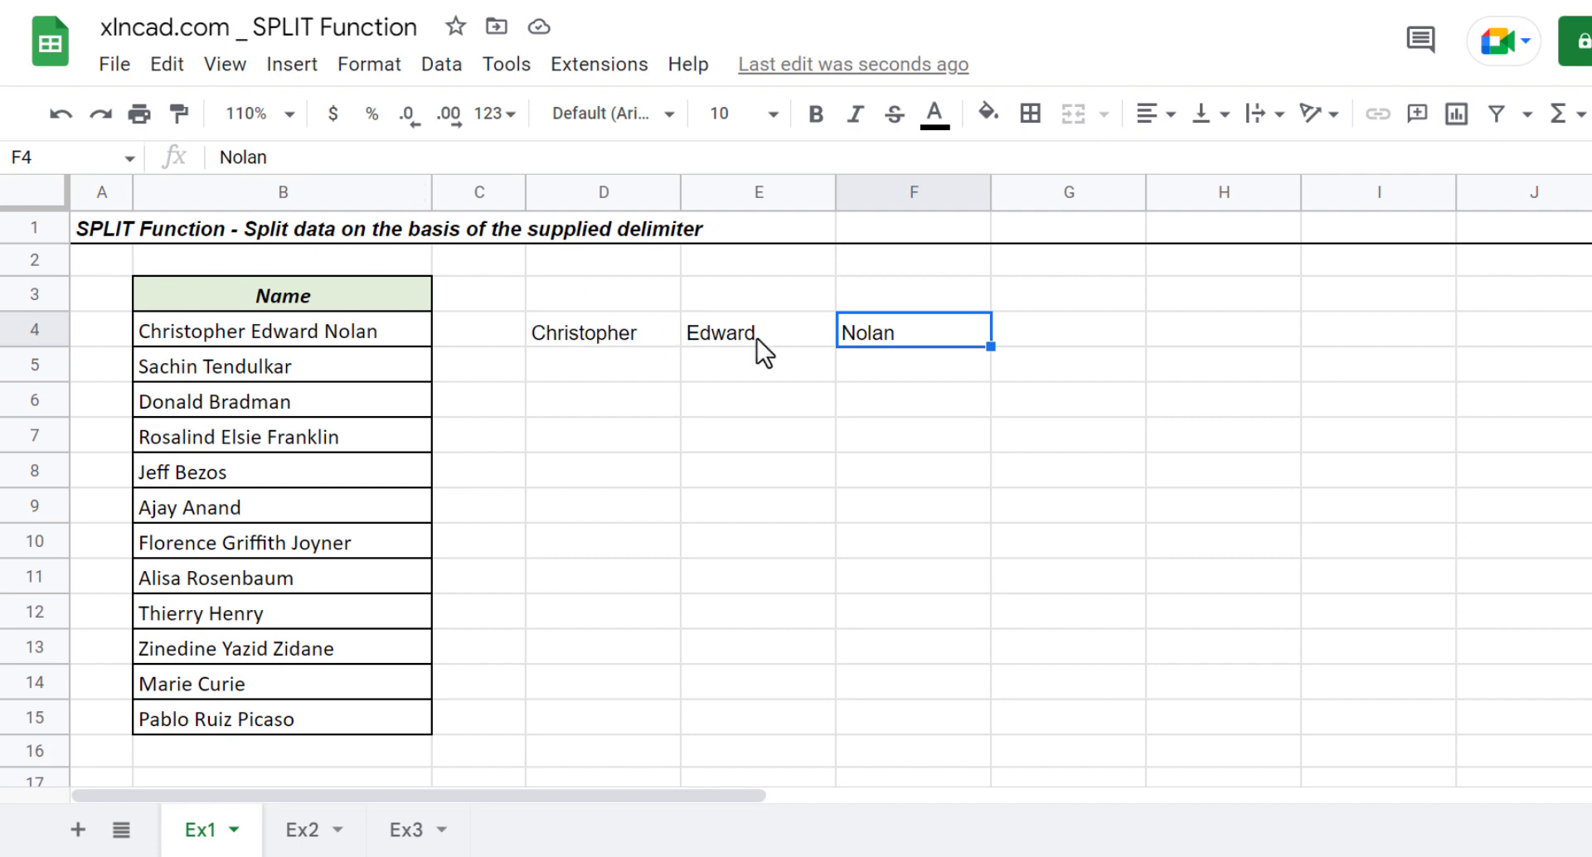
{"action": "left_click", "coordinate": [656, 331]}
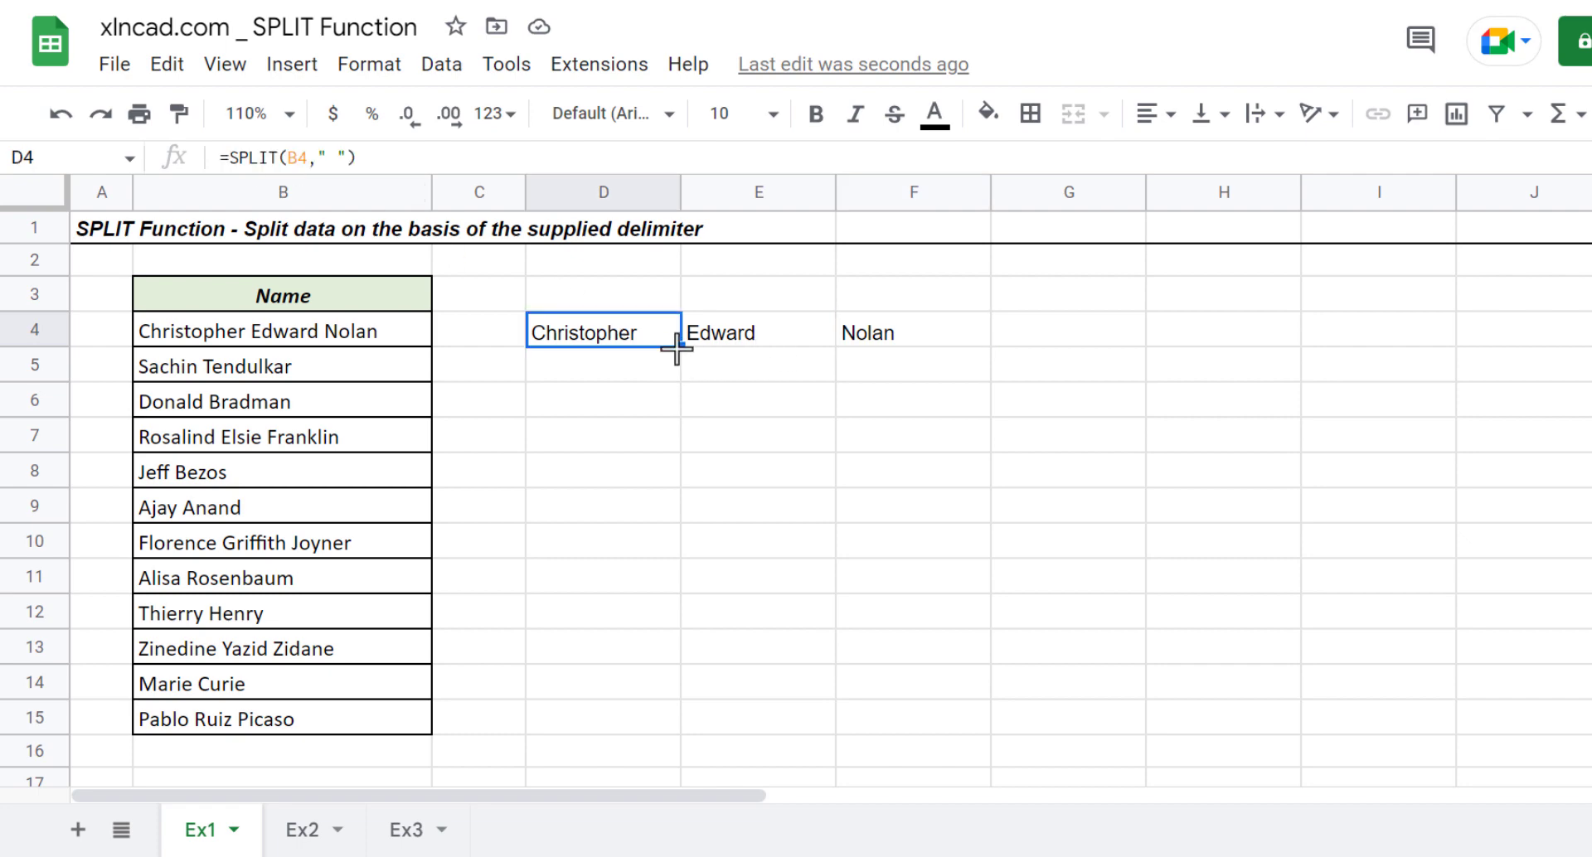
{"action": "left_click_drag", "start_coordinate": [680, 347], "coordinate": [660, 721]}
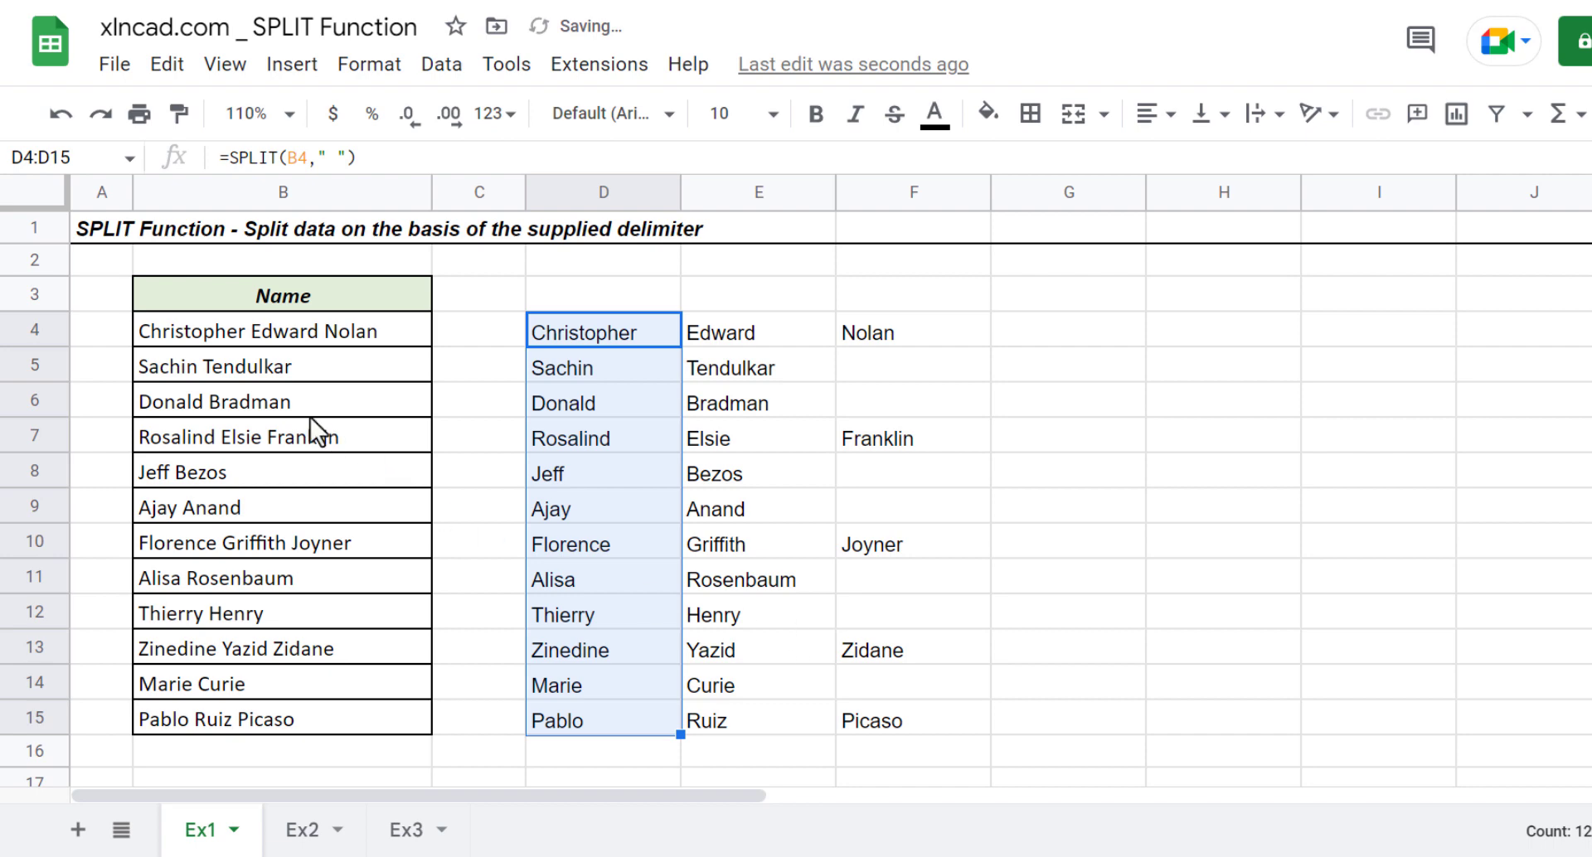
- Examine the separated name parts in rows 5 and 7 against the original names
{"action": "left_click", "coordinate": [287, 373]}
{"action": "left_click", "coordinate": [594, 369]}
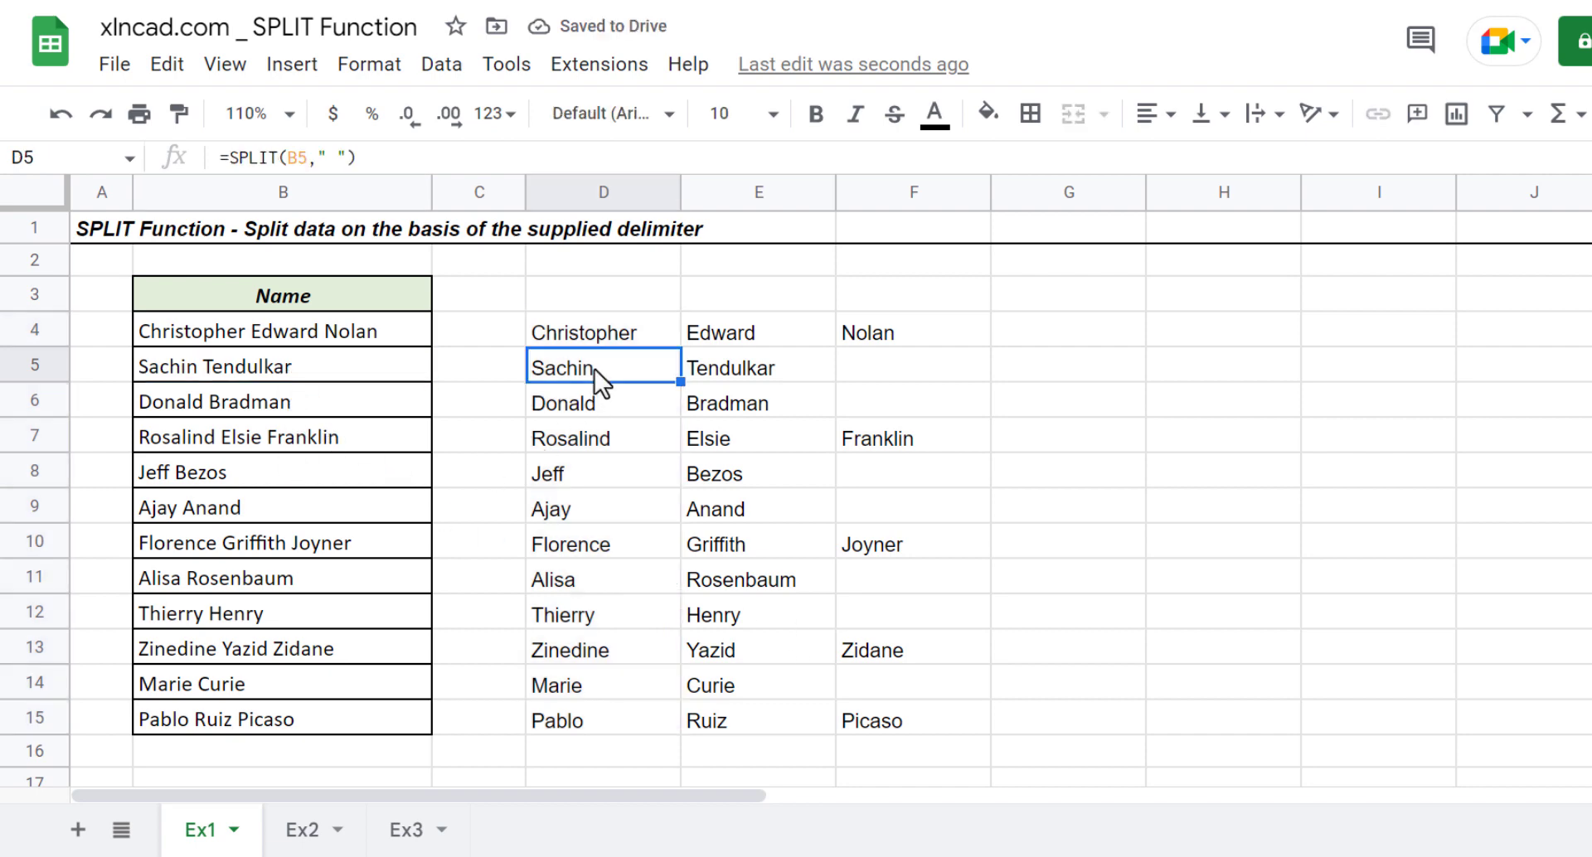
{"action": "left_click", "coordinate": [710, 363]}
{"action": "left_click", "coordinate": [557, 438]}
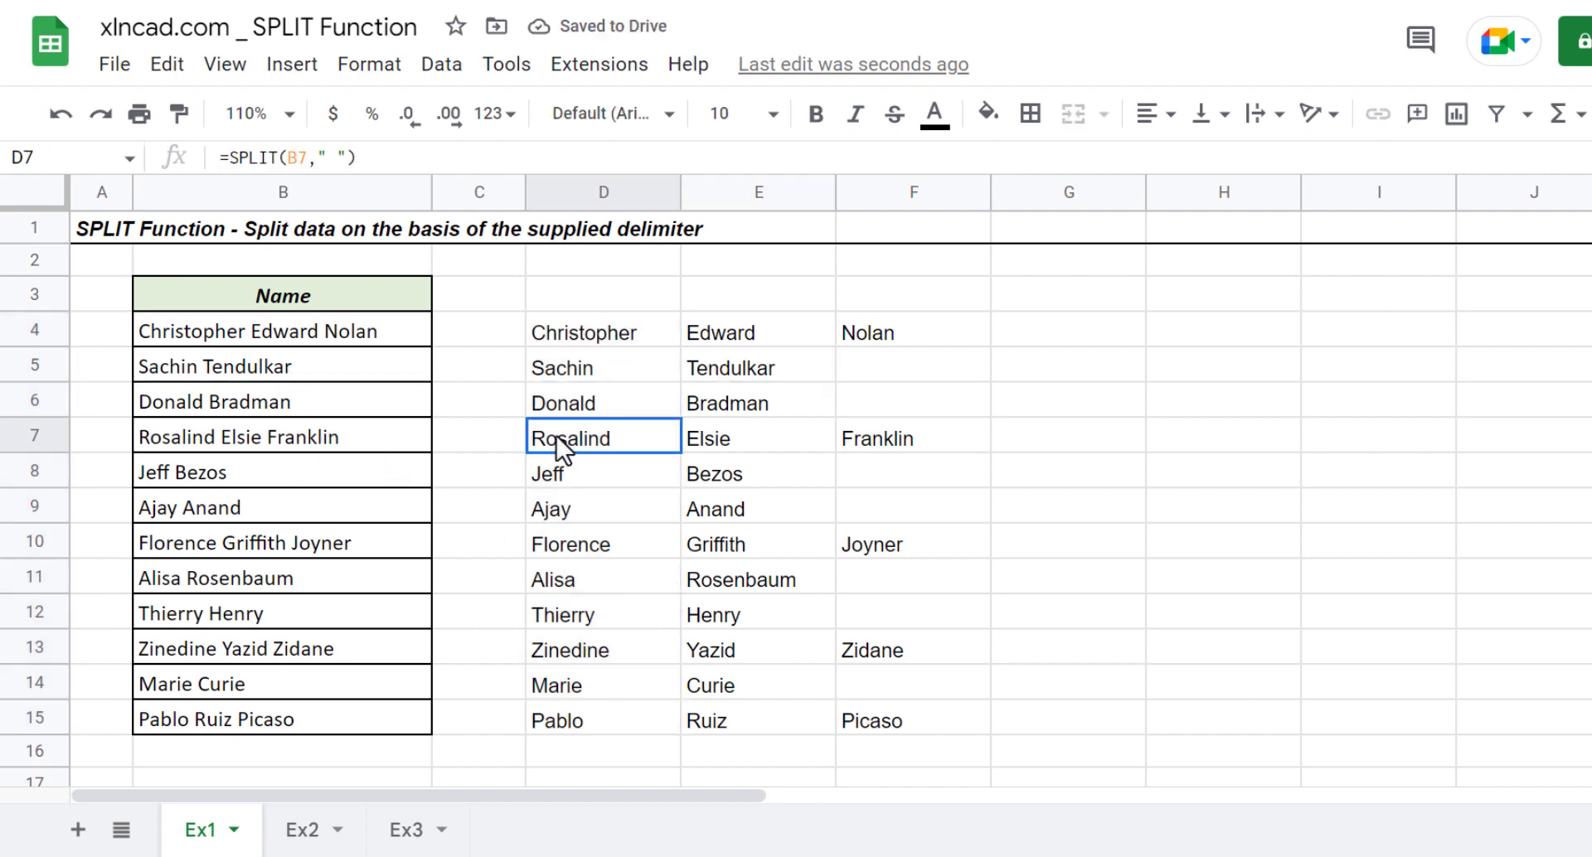
{"action": "left_click", "coordinate": [730, 436]}
{"action": "key", "text": "Right"}
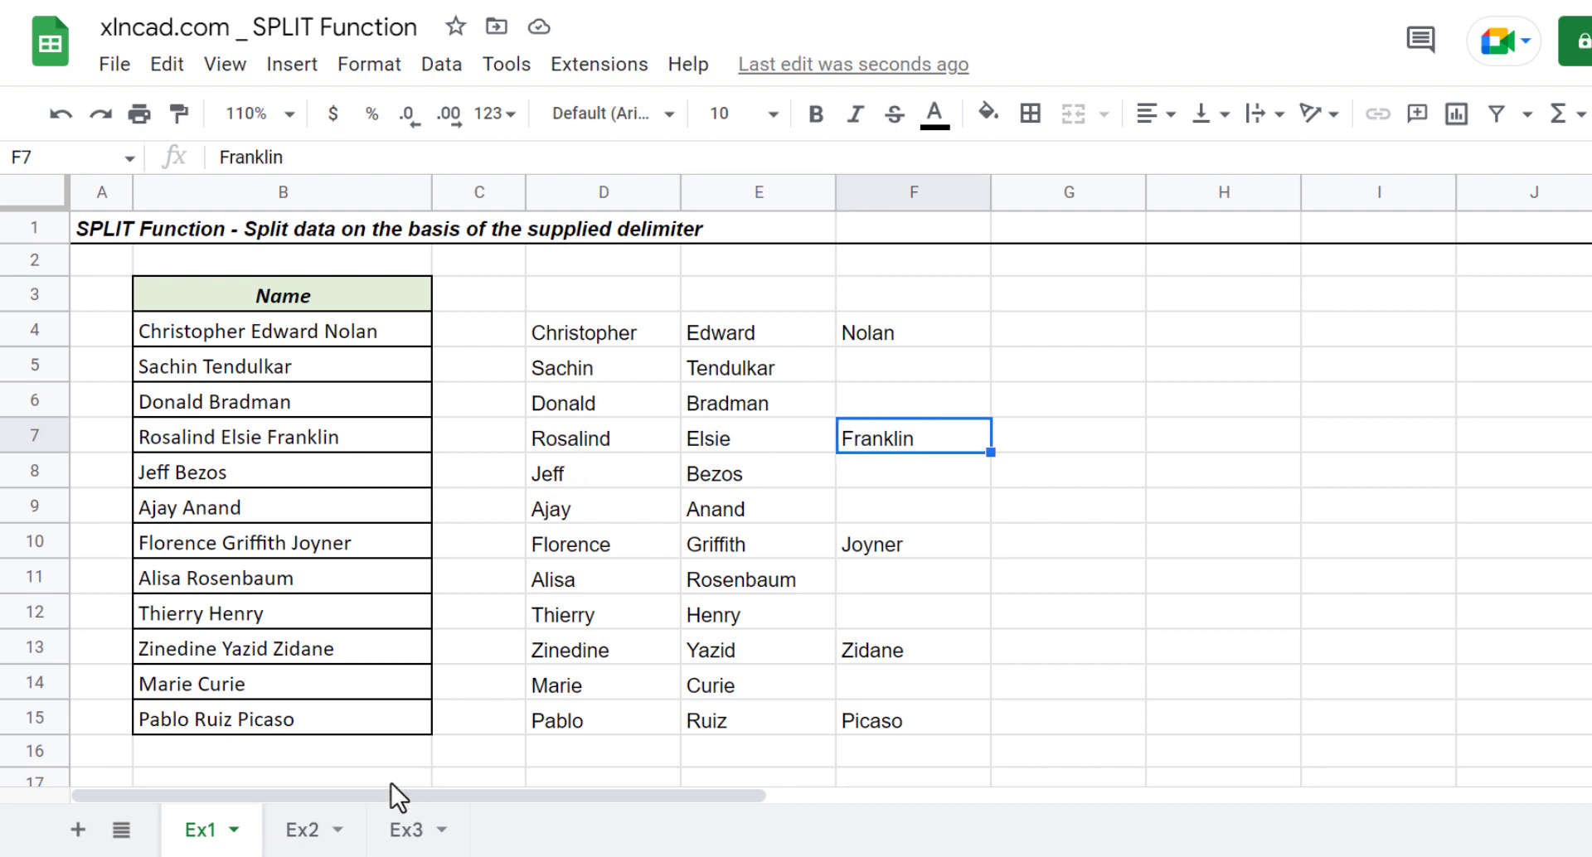
- On sheet Ex2, enter =SPLIT(B4,",") in D4 to split the company name and address at commas
{"action": "left_click", "coordinate": [308, 830]}
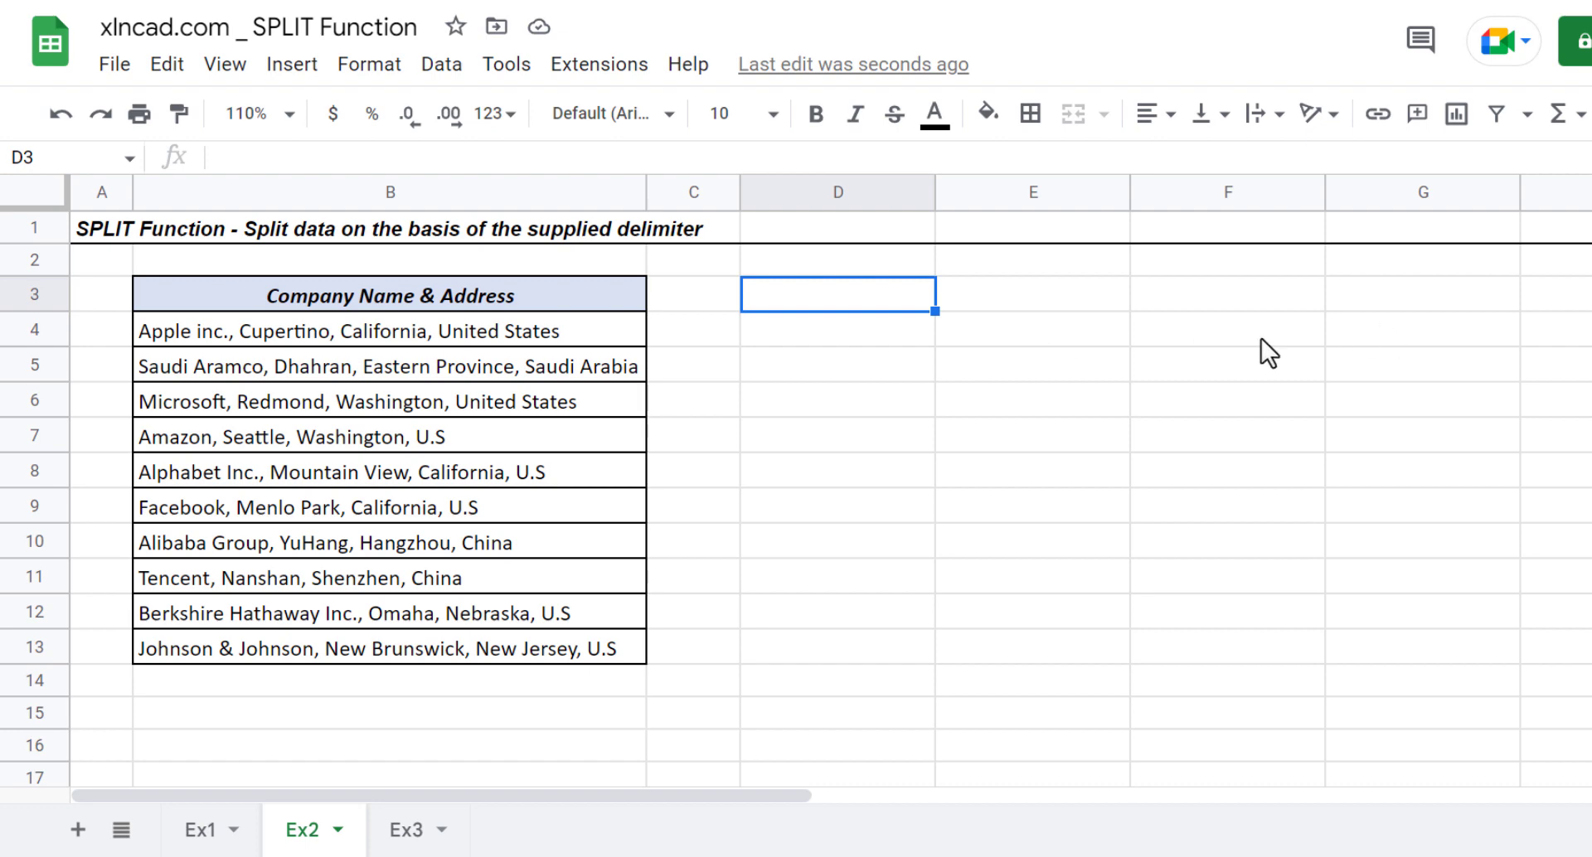
{"action": "left_click", "coordinate": [812, 339]}
{"action": "type", "text": "=S"}
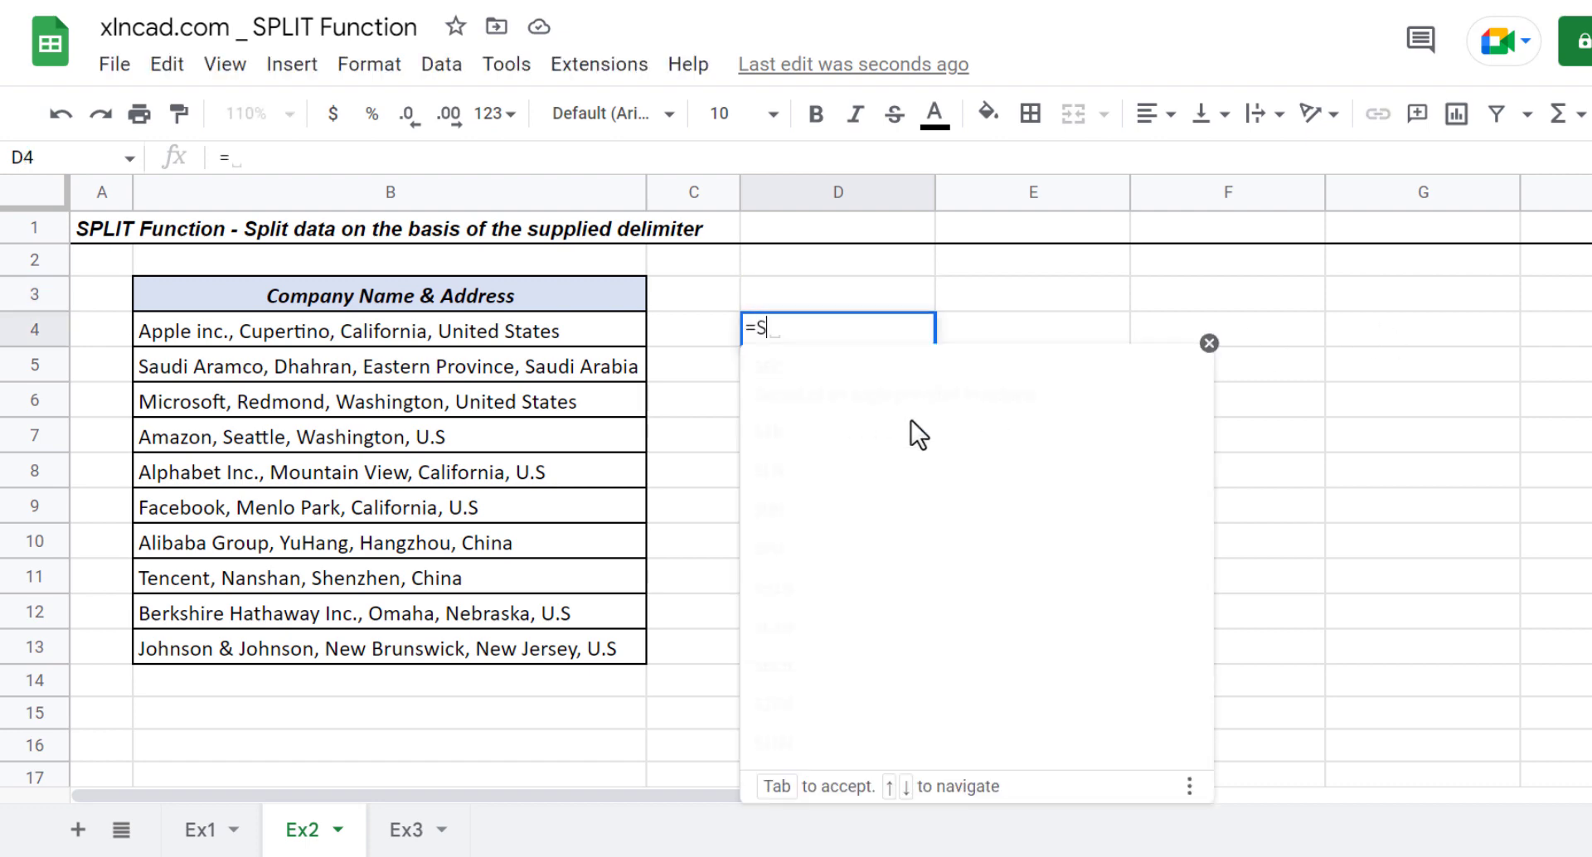
{"action": "type", "text": "PLIT("}
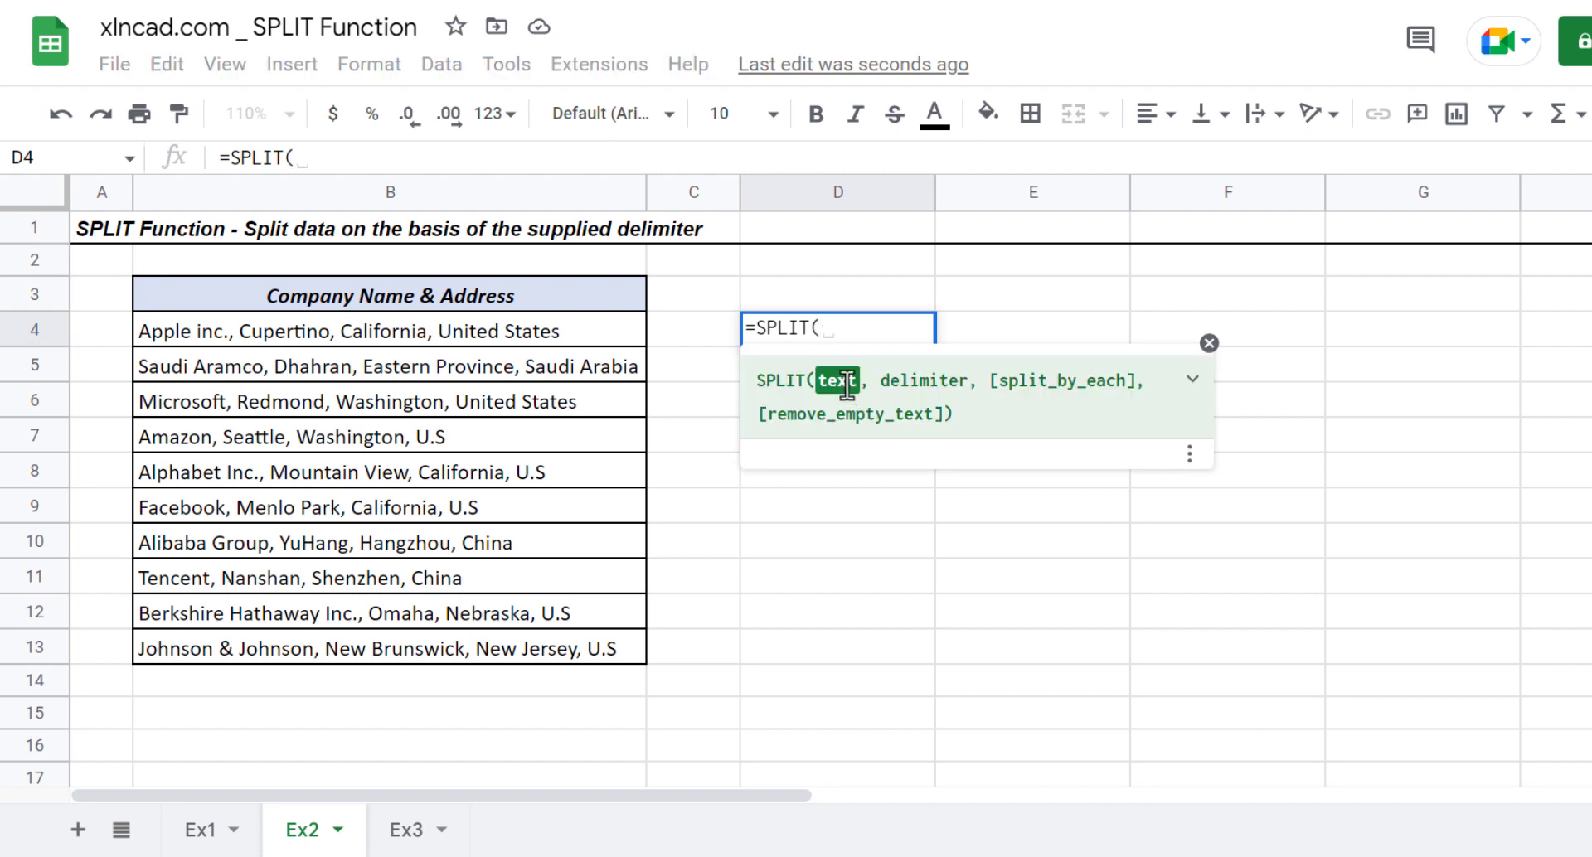
{"action": "left_click", "coordinate": [399, 330]}
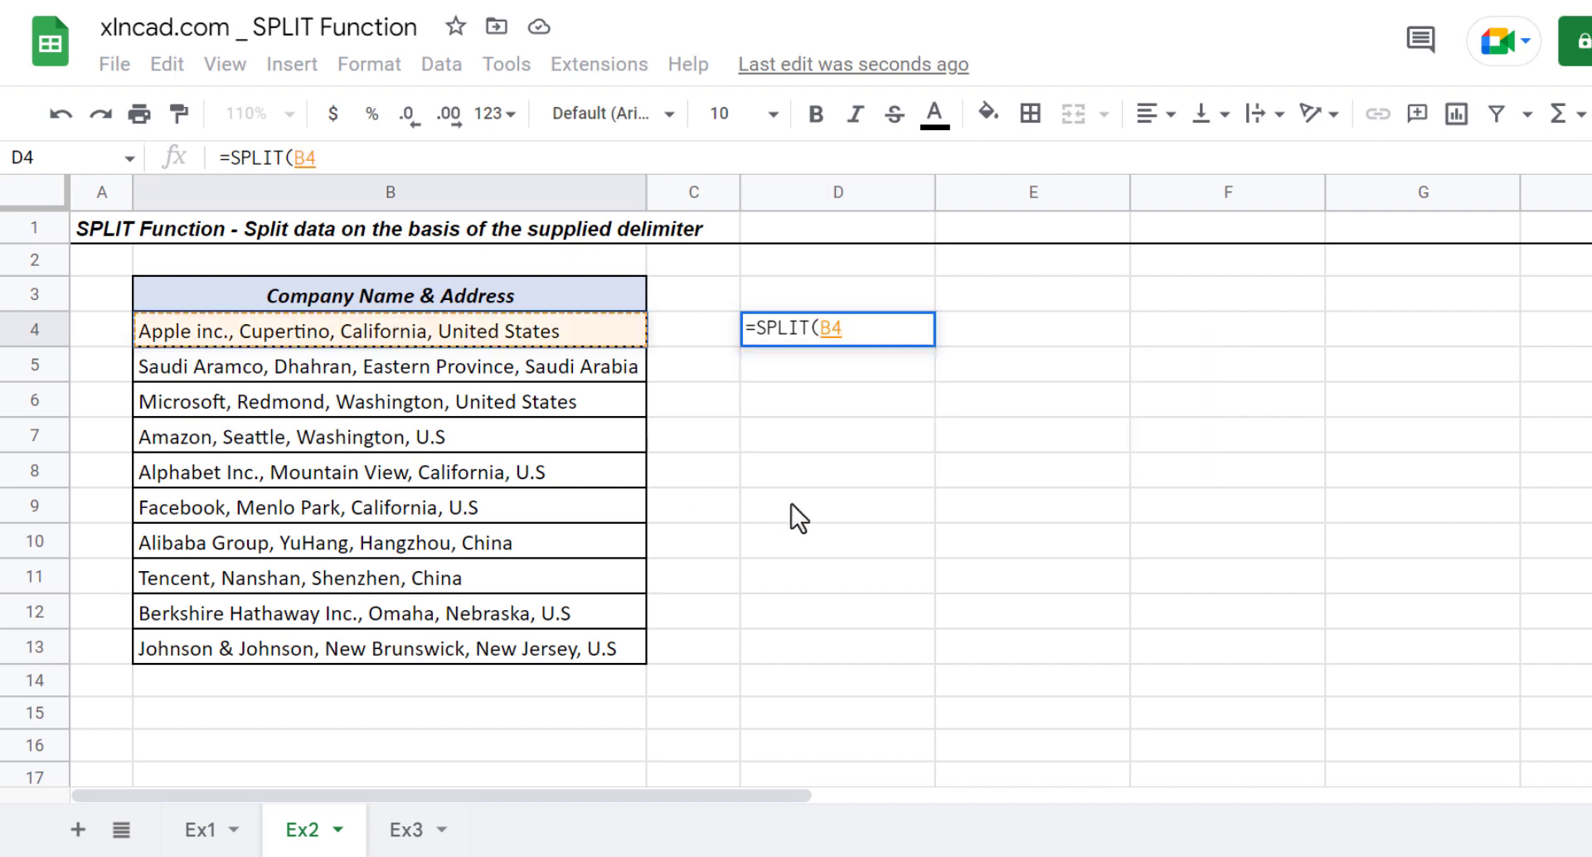
{"action": "type", "text": ","}
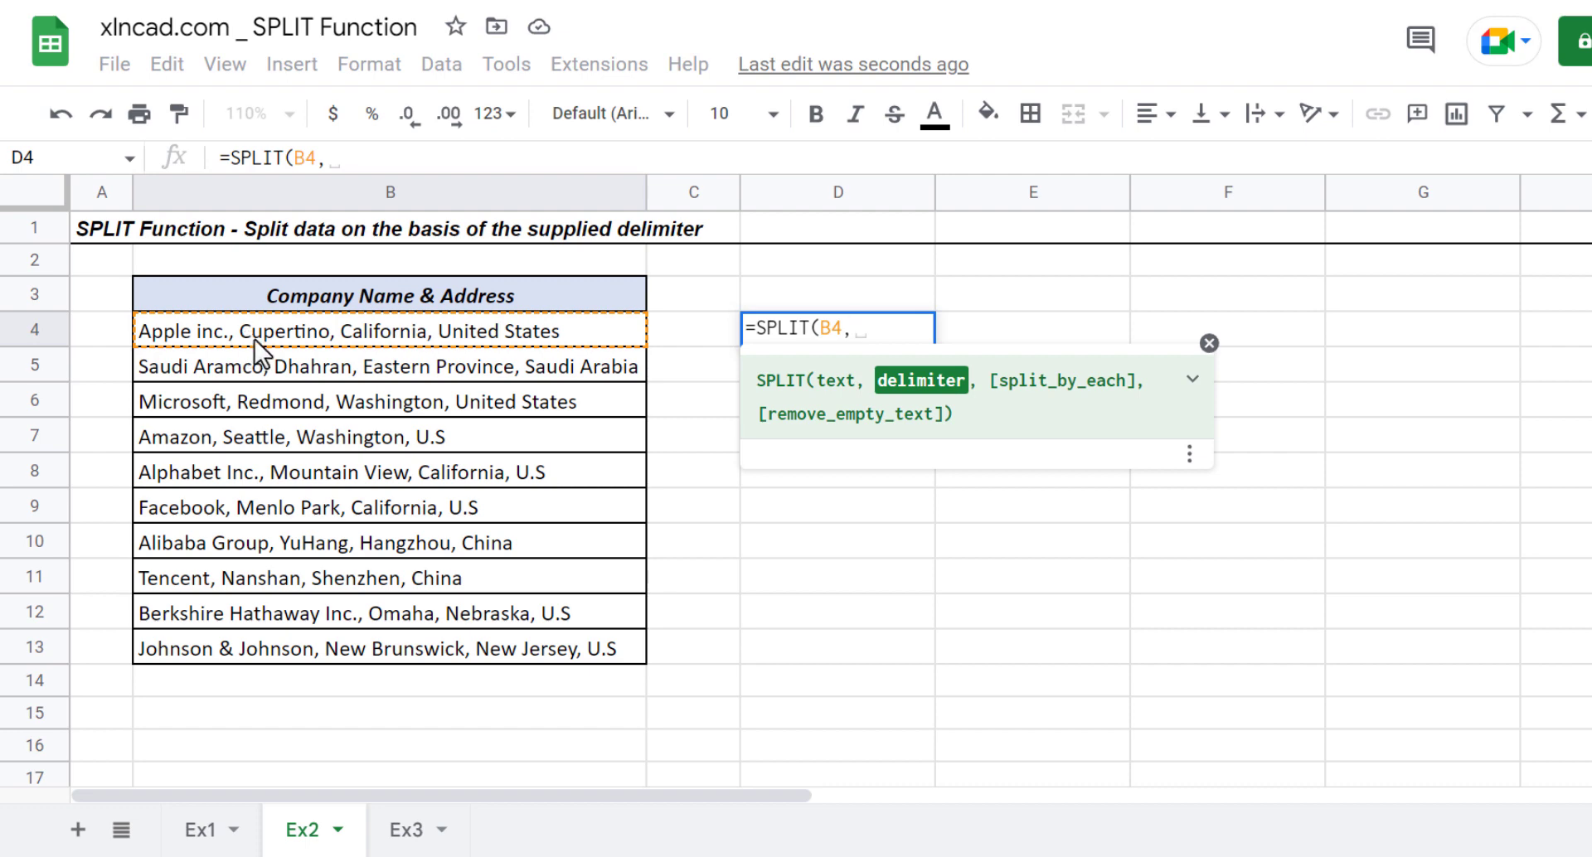
{"action": "type", "text": "\""}
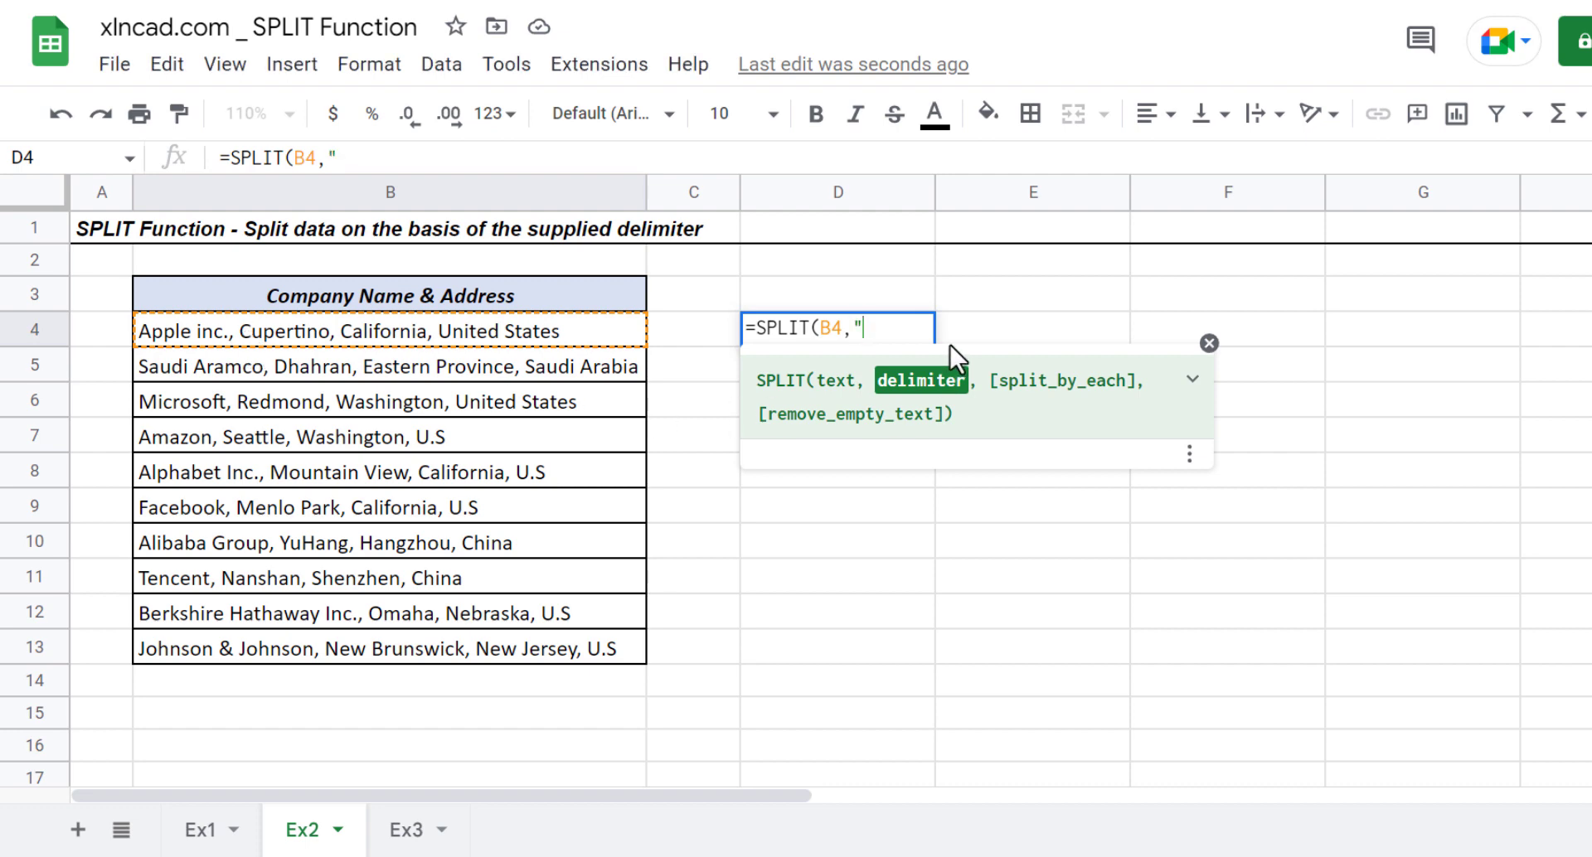
{"action": "type", "text": ",\")"}
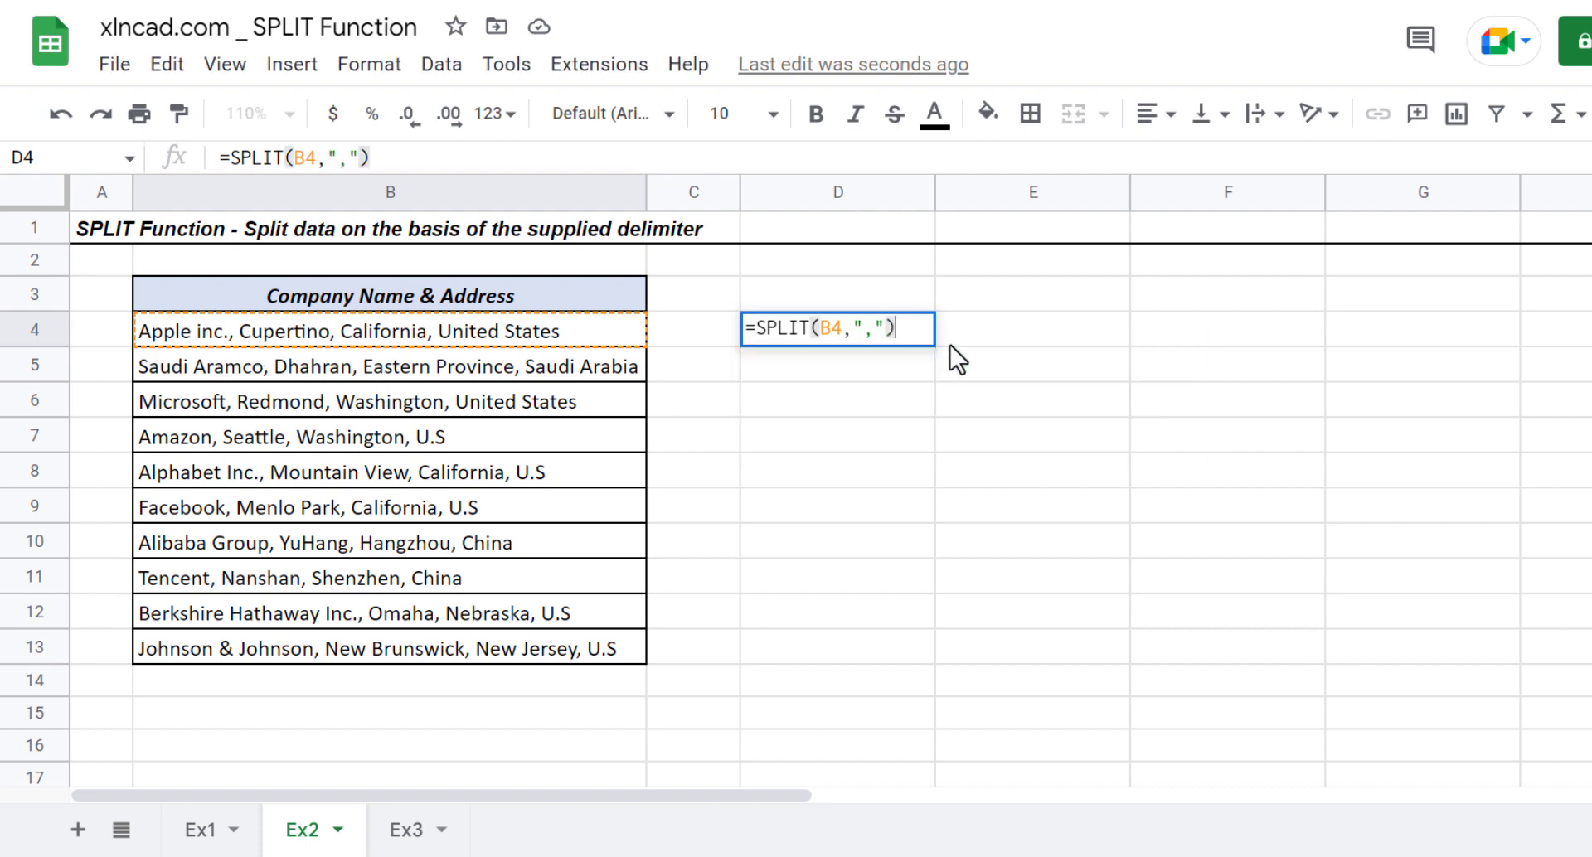
{"action": "key", "text": "Return"}
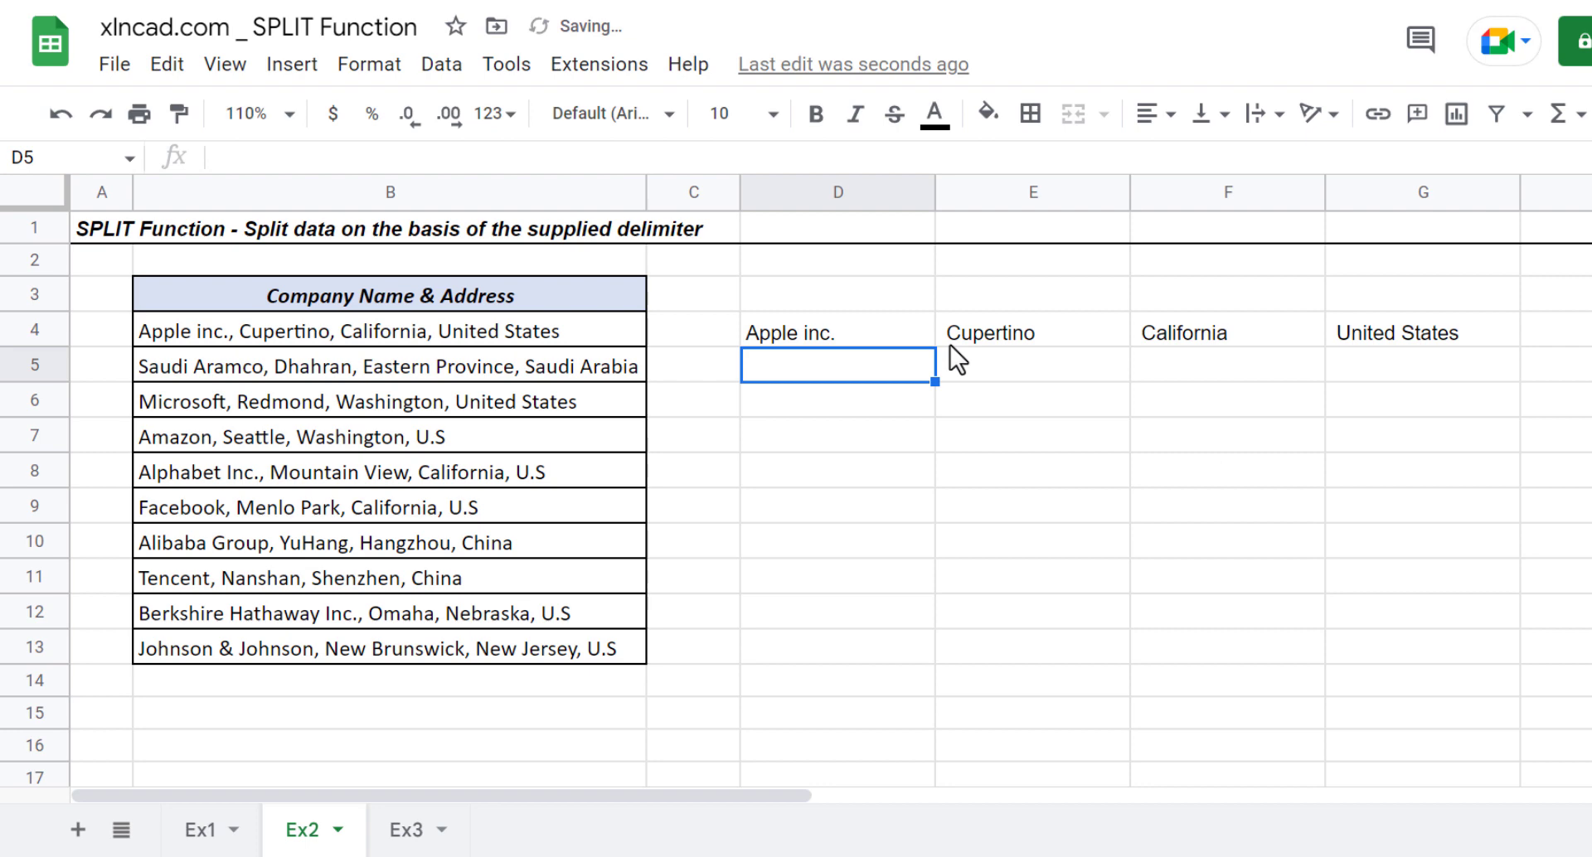
- Copy the comma-based SPLIT formula from D4 down through D13
{"action": "left_click", "coordinate": [835, 340]}
{"action": "left_click", "coordinate": [1003, 336]}
{"action": "left_click", "coordinate": [1230, 337]}
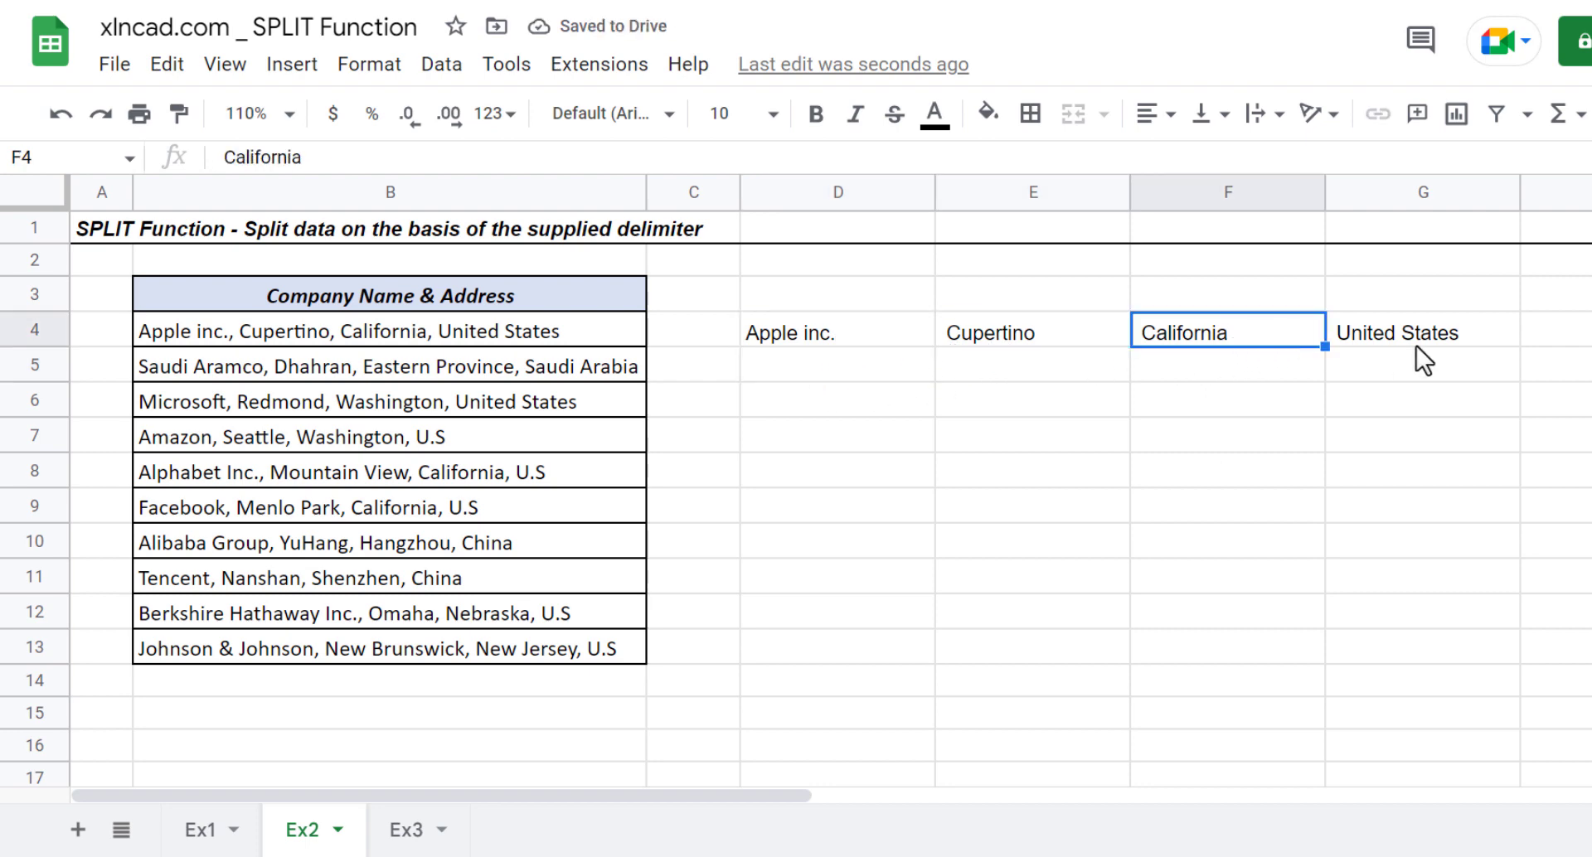
{"action": "left_click", "coordinate": [1430, 340]}
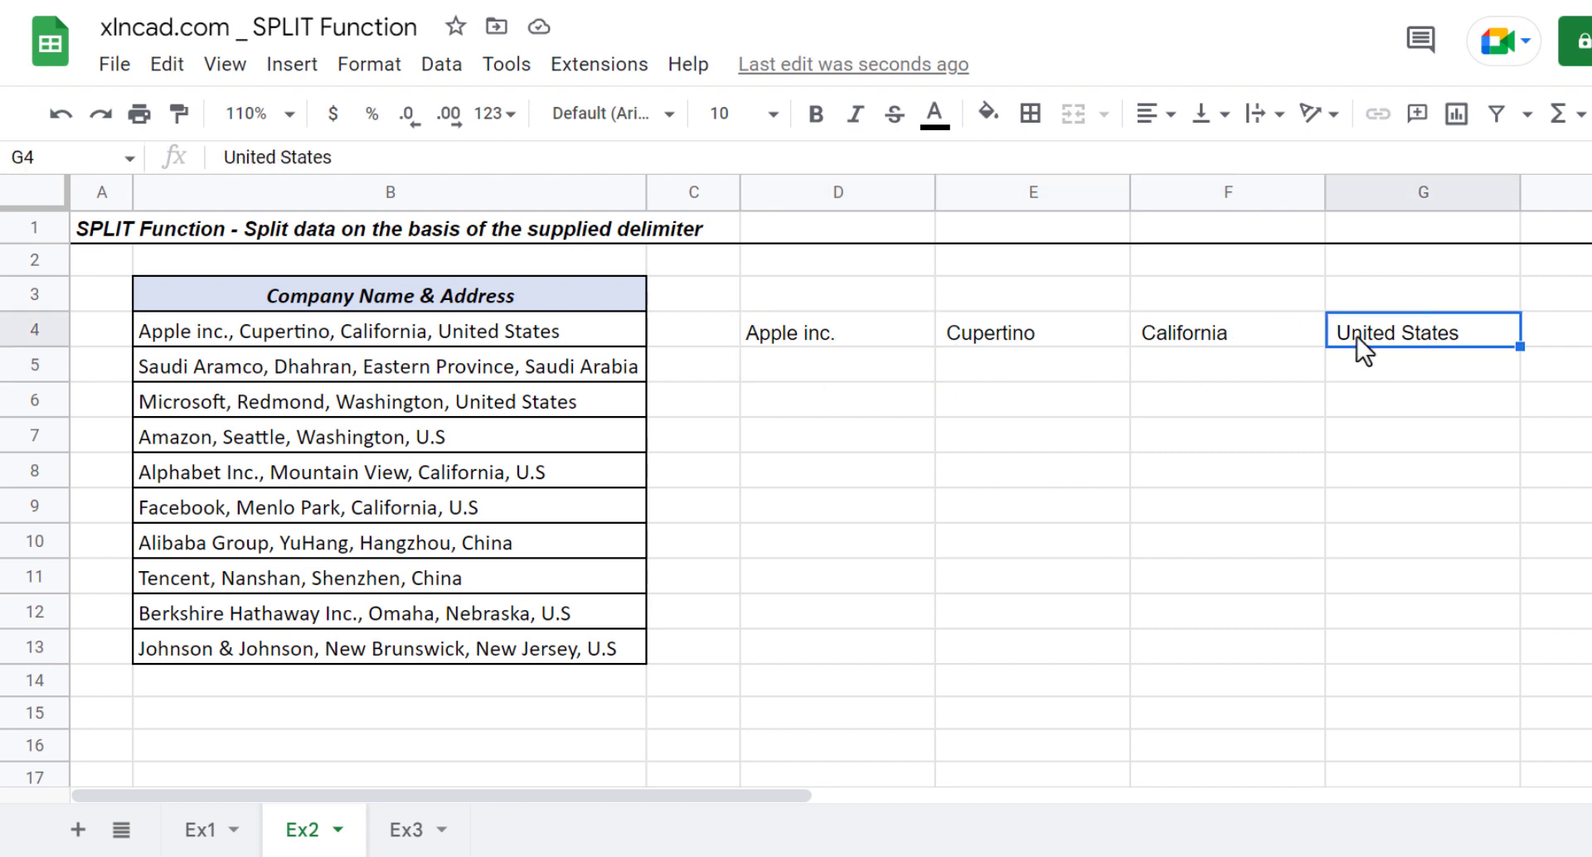
{"action": "left_click", "coordinate": [842, 330]}
{"action": "left_click_drag", "start_coordinate": [933, 348], "coordinate": [938, 655]}
- Change the company name in B9 to Meta, keeping the rest of the address, and check the split result in D9
{"action": "left_click", "coordinate": [839, 479]}
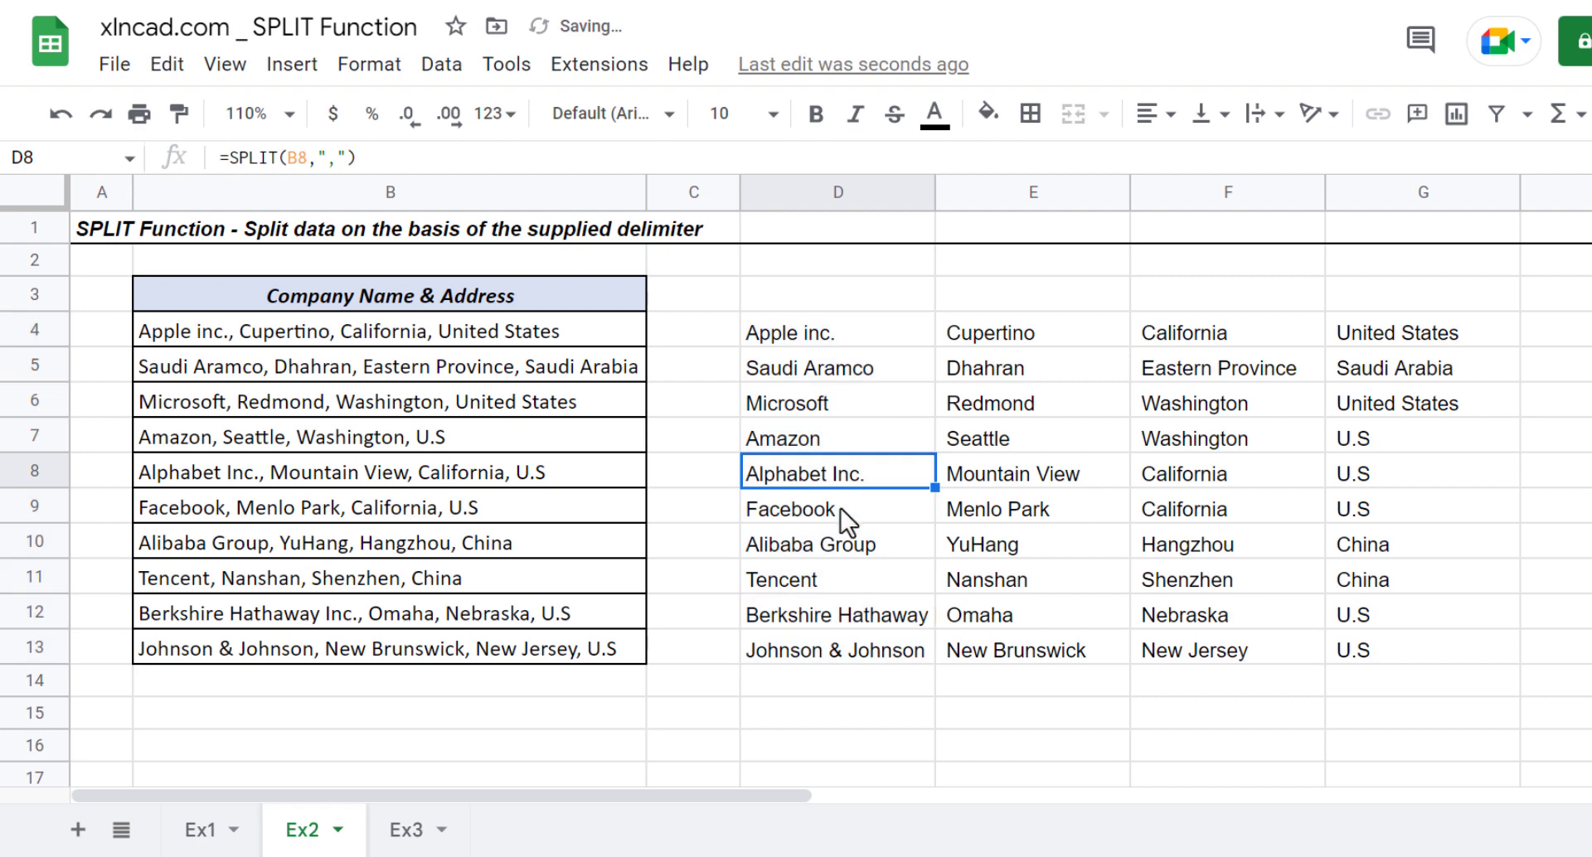
{"action": "left_click", "coordinate": [839, 510]}
{"action": "left_click", "coordinate": [214, 506]}
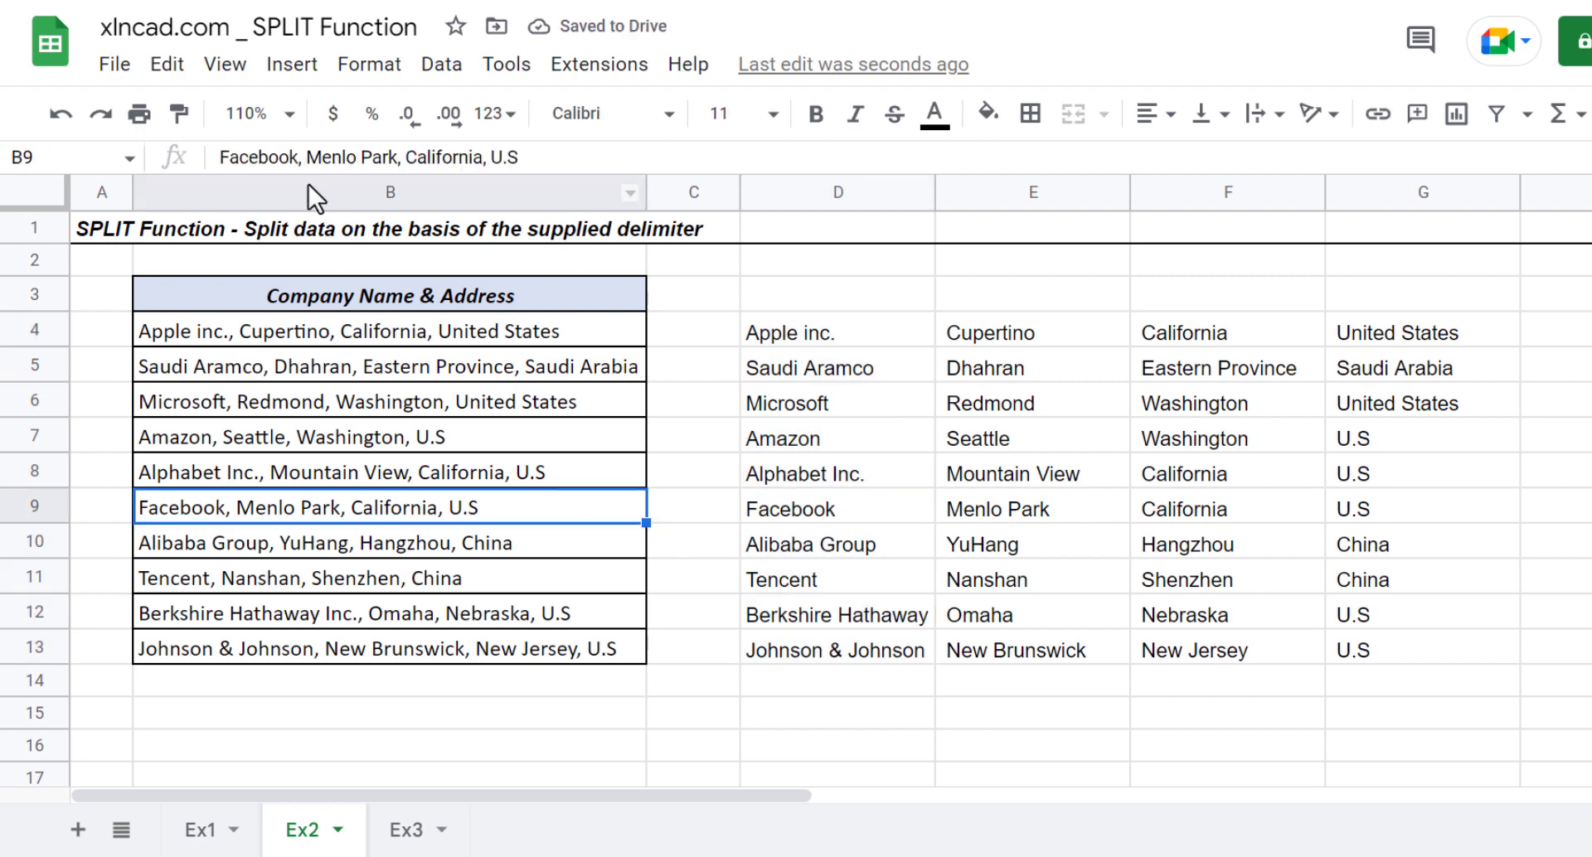
{"action": "left_click", "coordinate": [301, 158]}
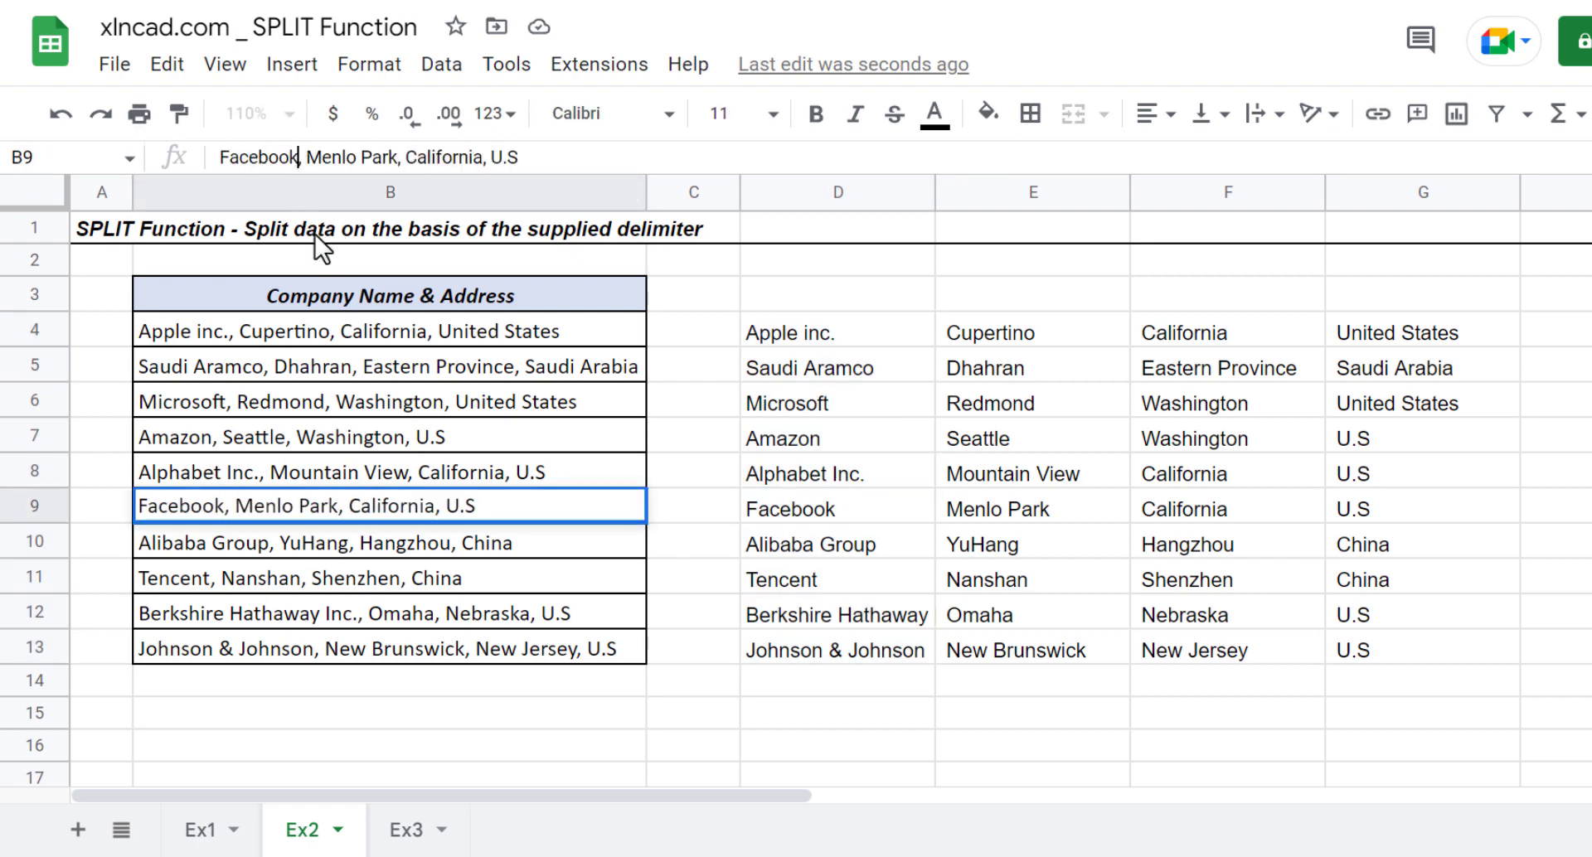
{"action": "key", "text": "shift+Home"}
{"action": "type", "text": "Meta"}
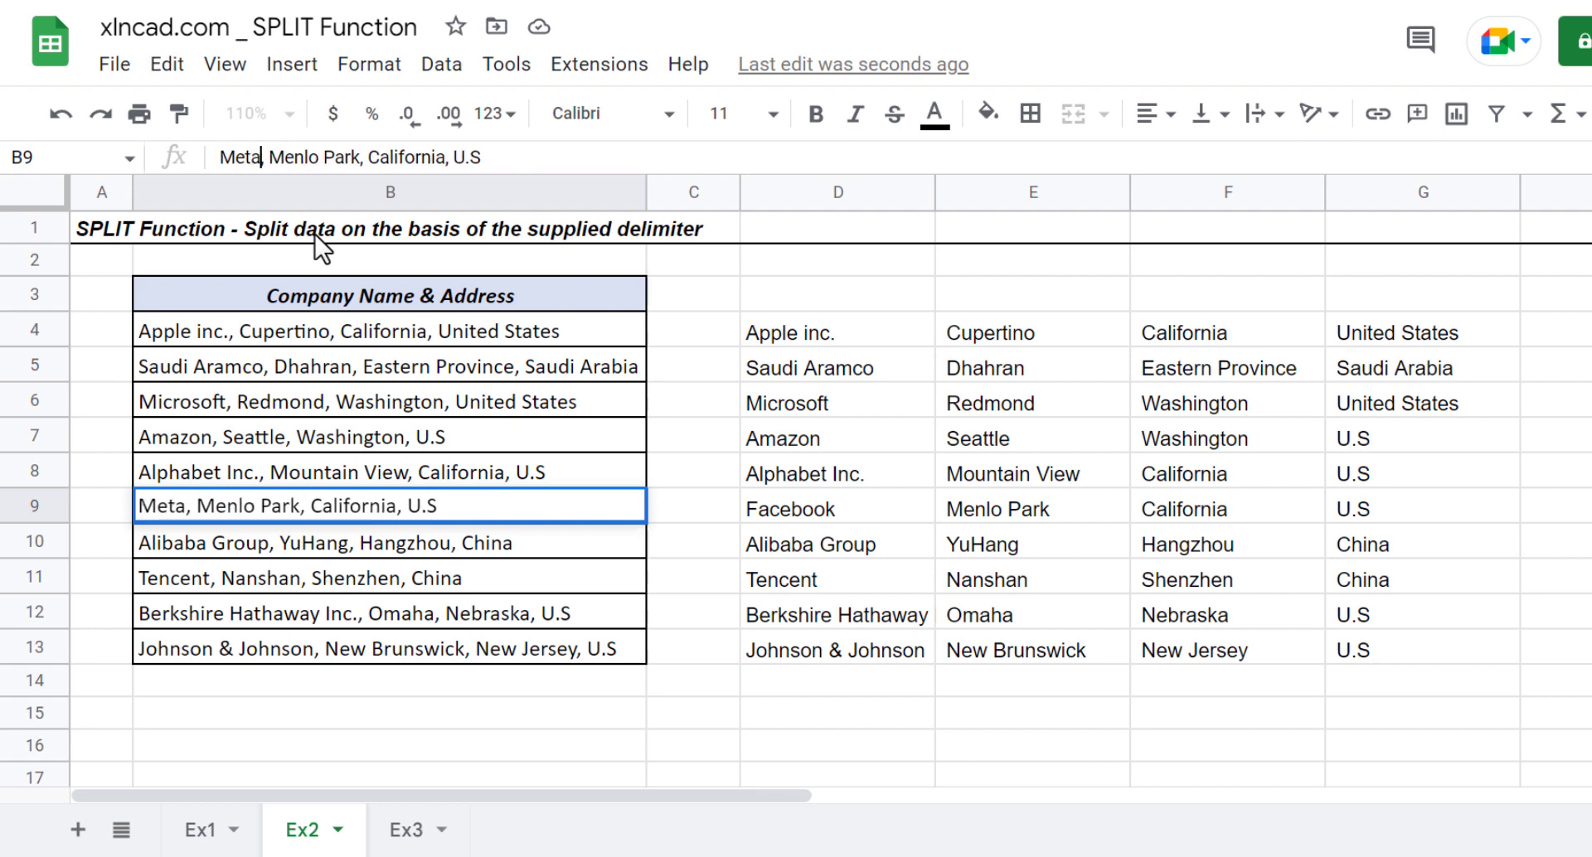
{"action": "key", "text": "Return"}
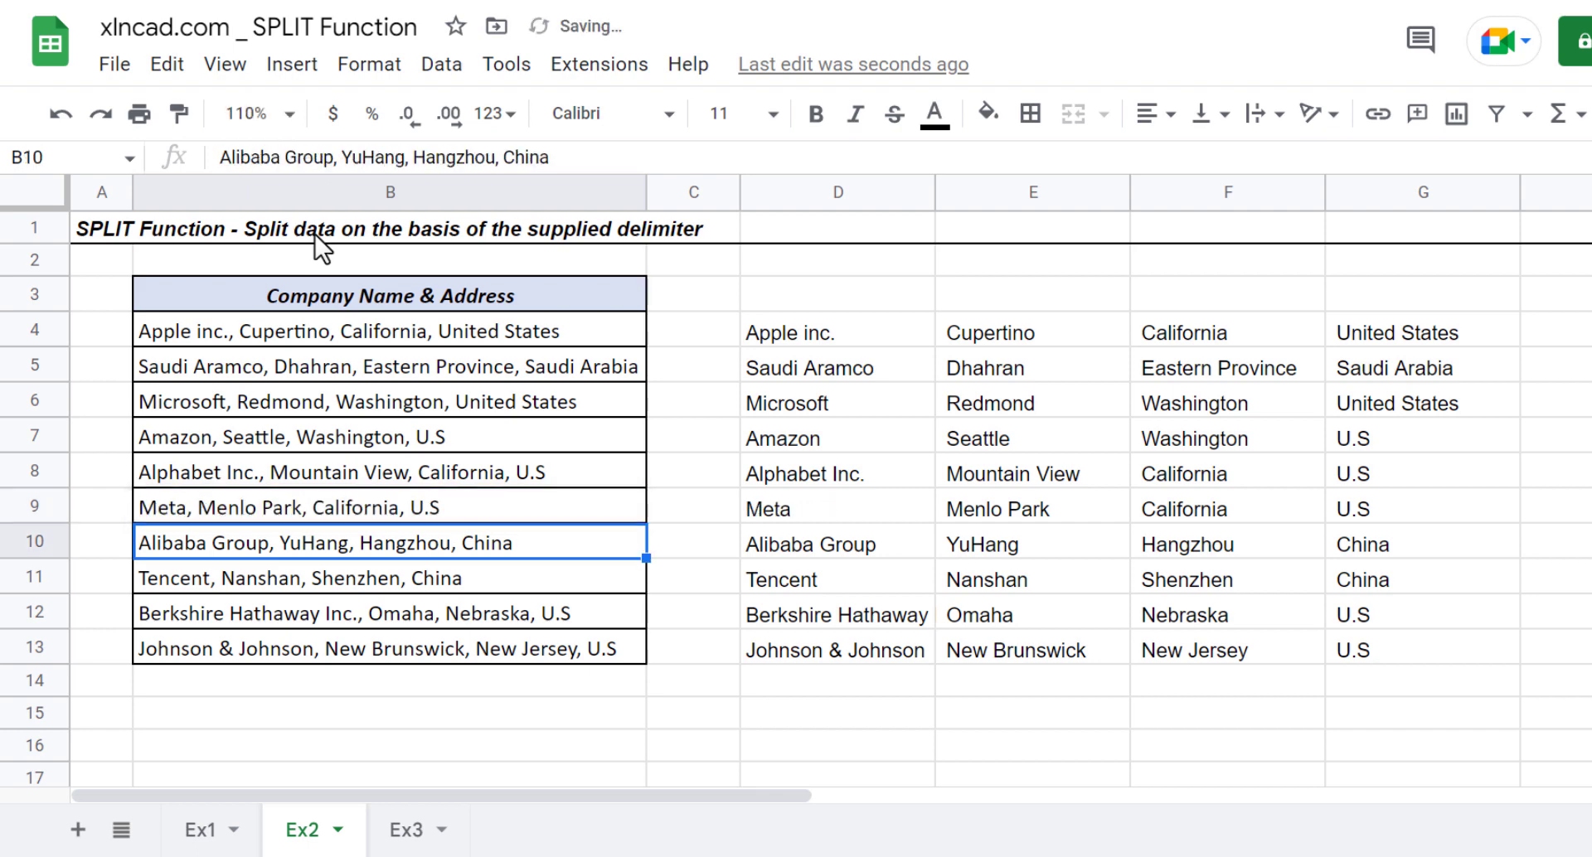
{"action": "left_click", "coordinate": [778, 512]}
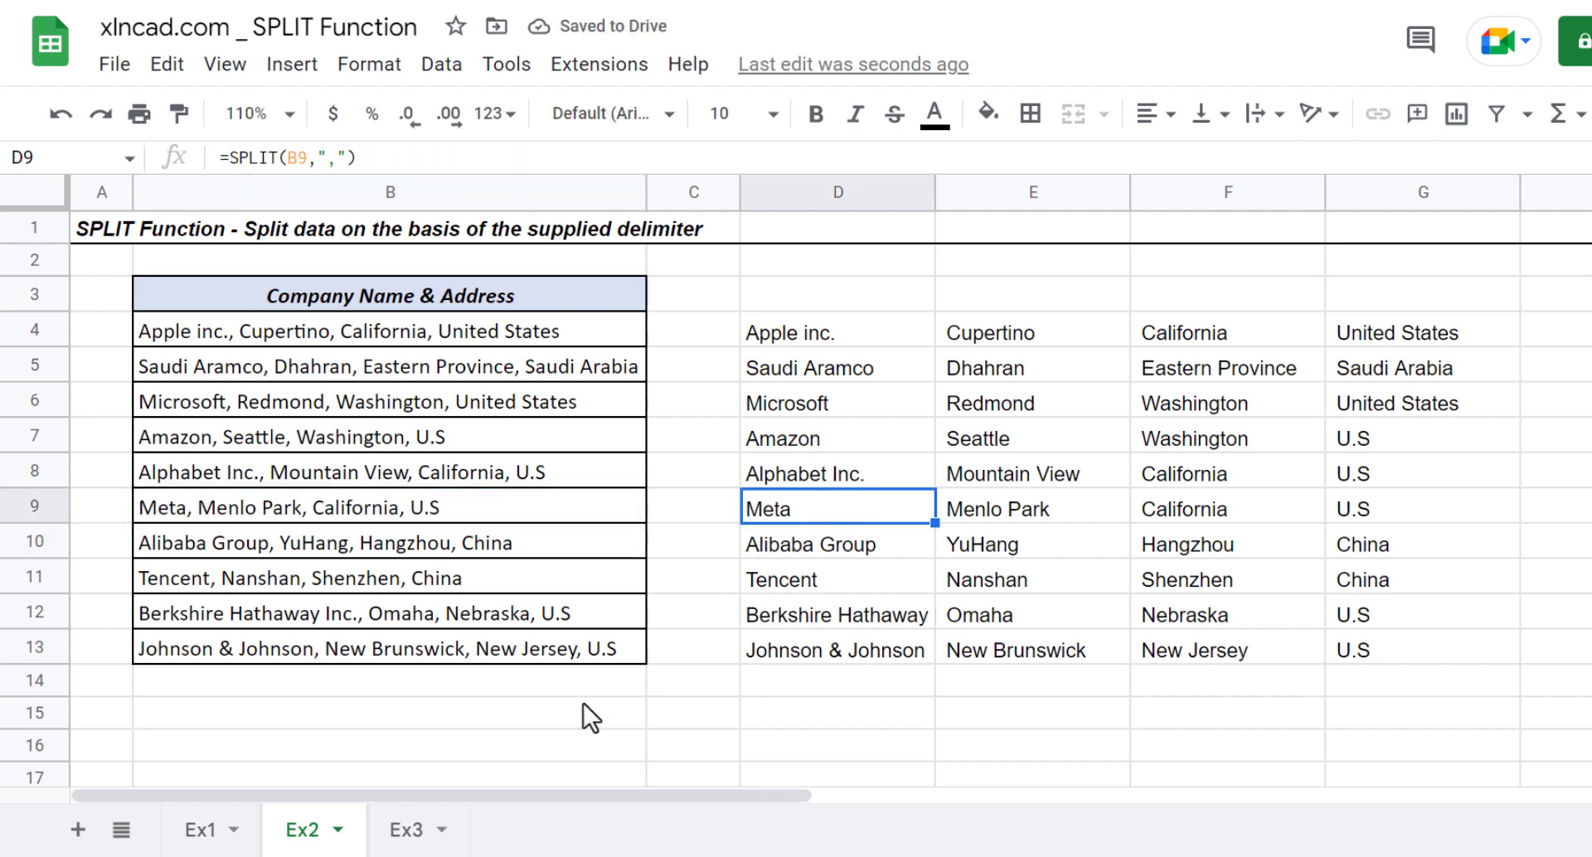
- On sheet Ex3, enter =SPLIT(B4,",-/ ") in D4 to split the name at commas, hyphens, slashes and spaces
{"action": "left_click", "coordinate": [418, 838]}
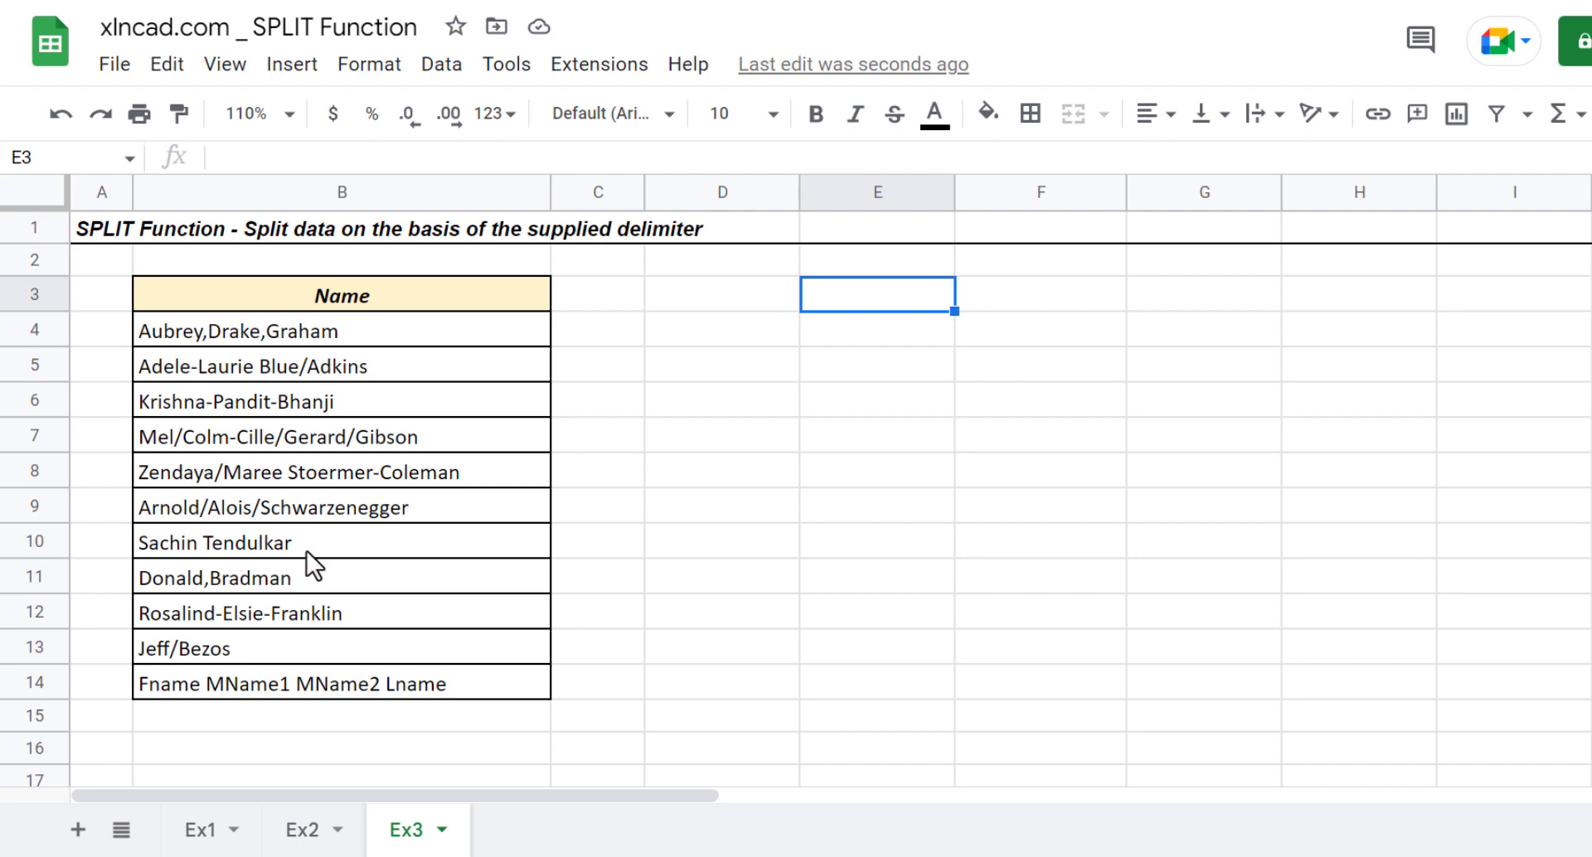
{"action": "left_click", "coordinate": [733, 336]}
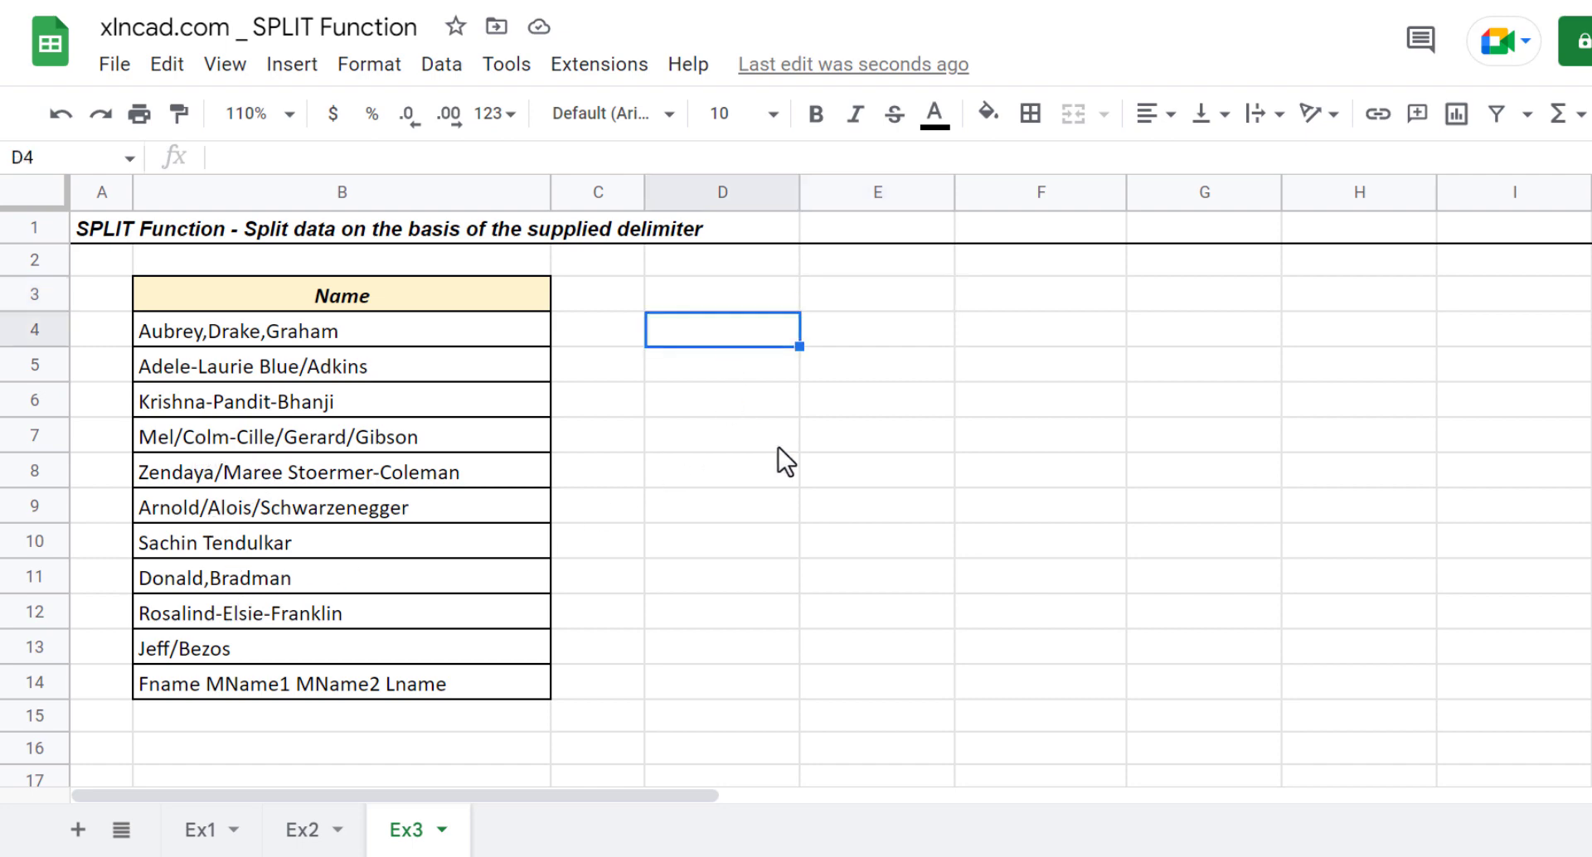
{"action": "type", "text": "="}
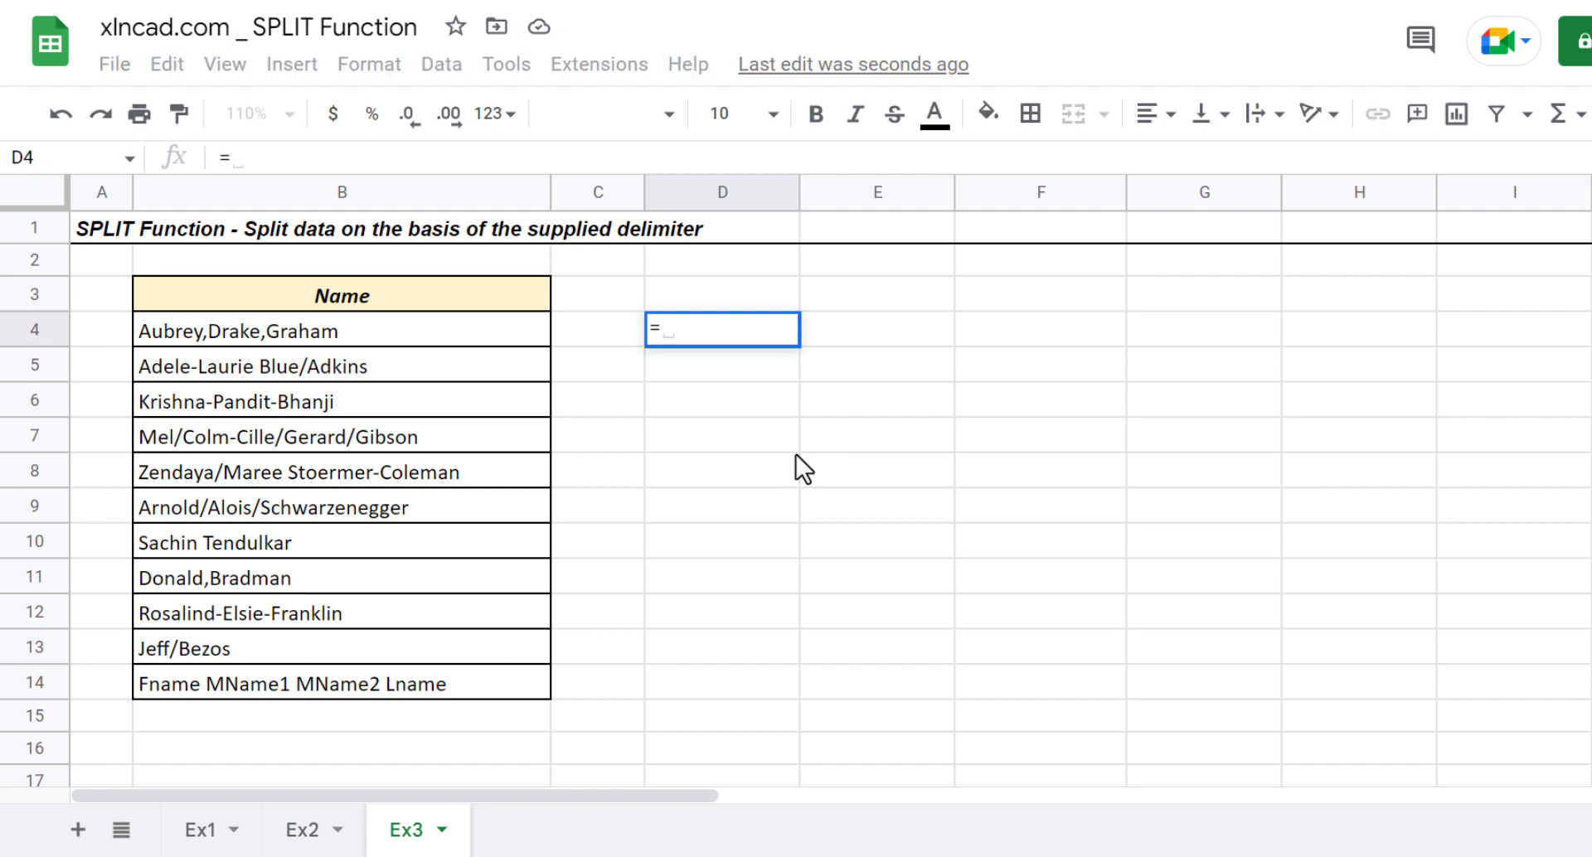
{"action": "type", "text": "SPLIT("}
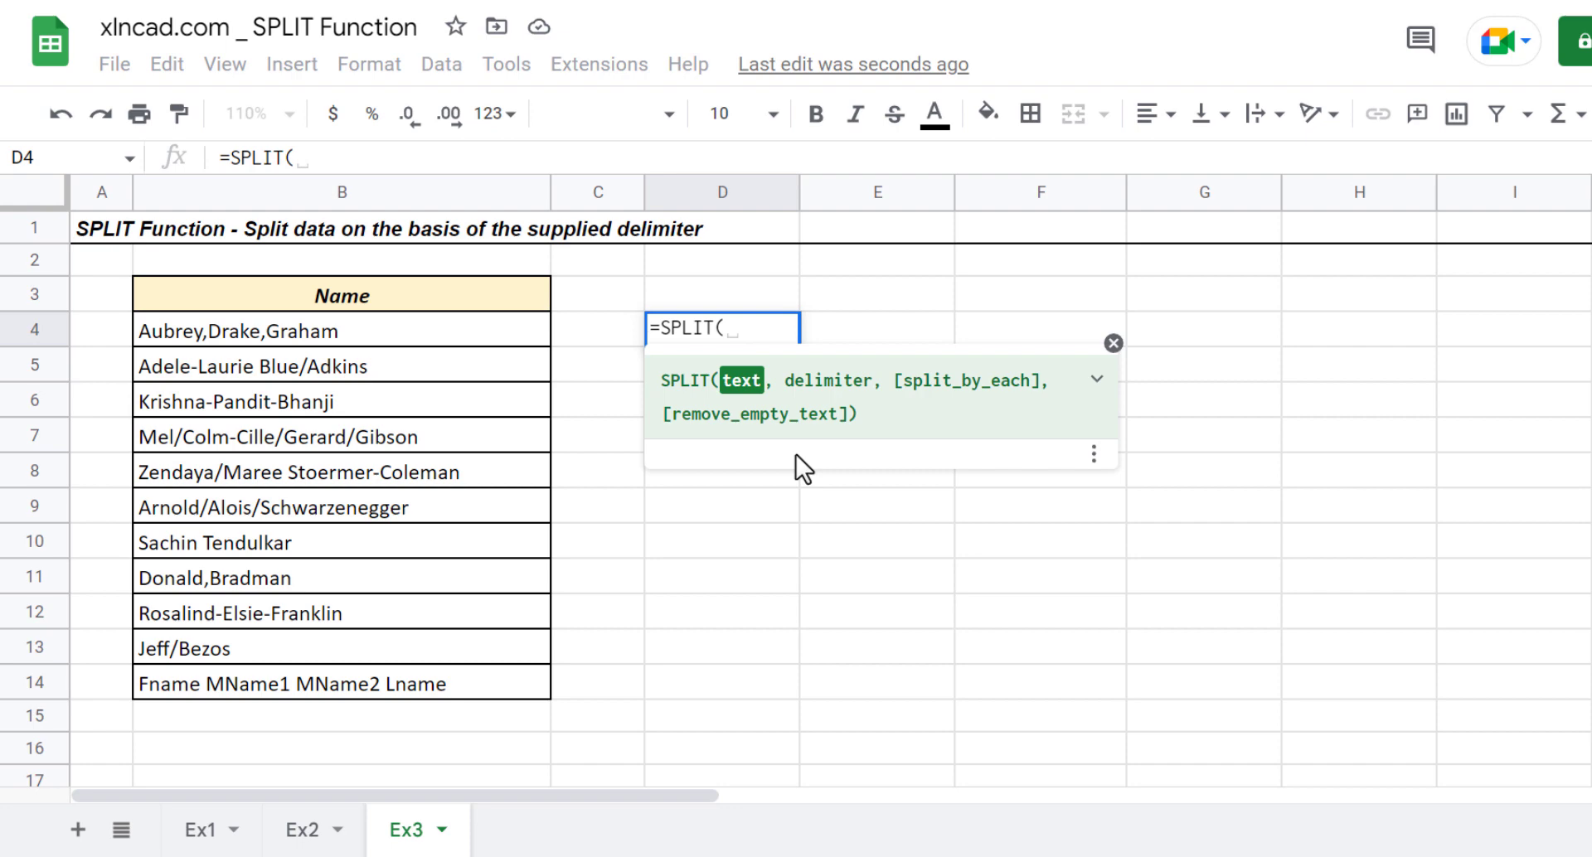
{"action": "left_click", "coordinate": [334, 328]}
{"action": "type", "text": ","}
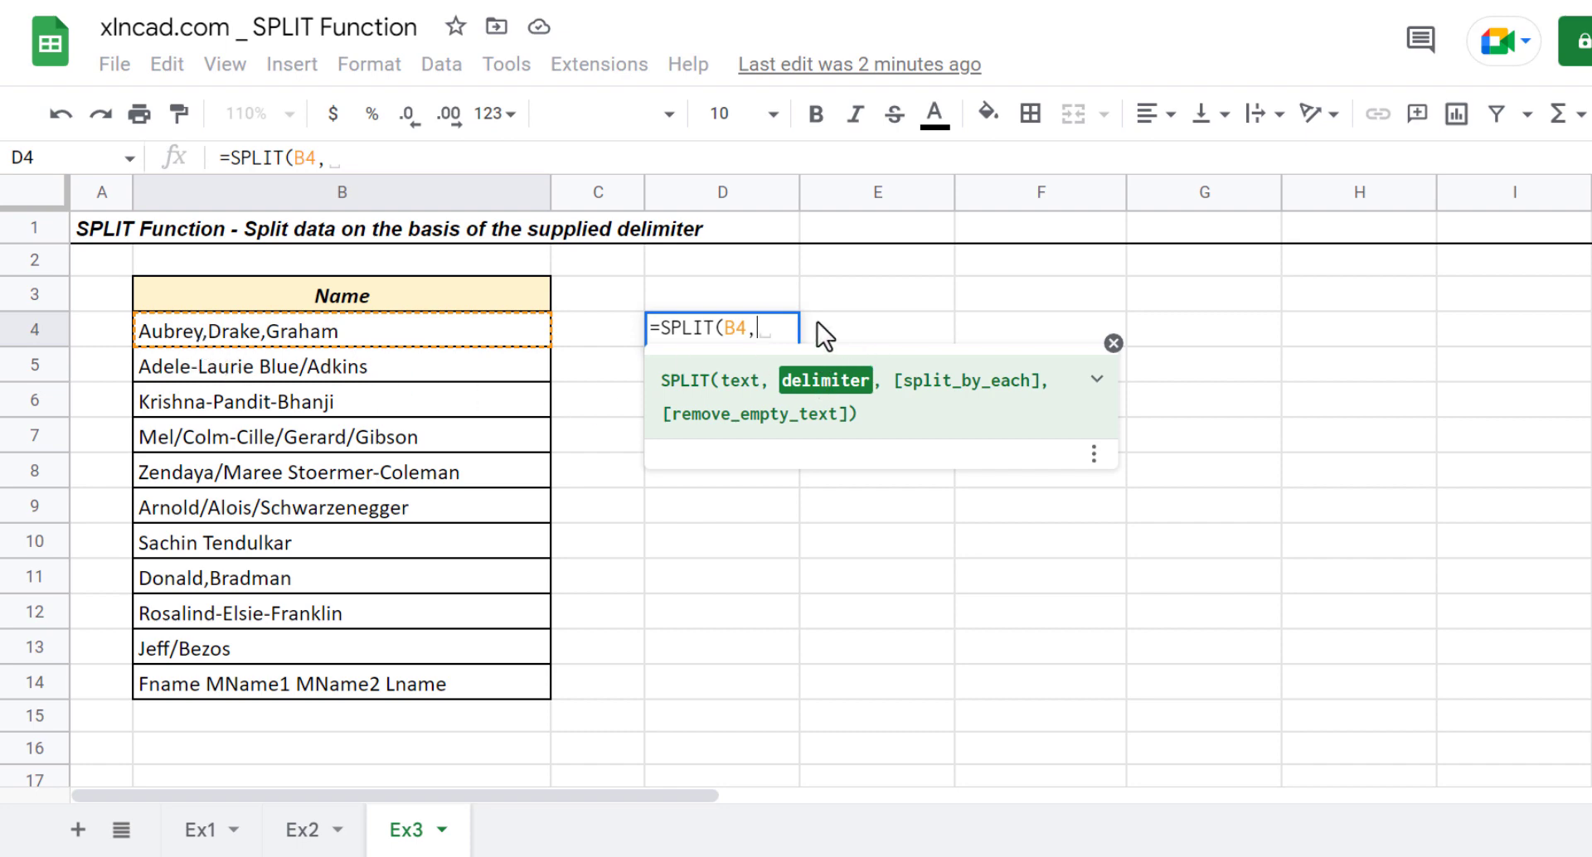
{"action": "type", "text": "\","}
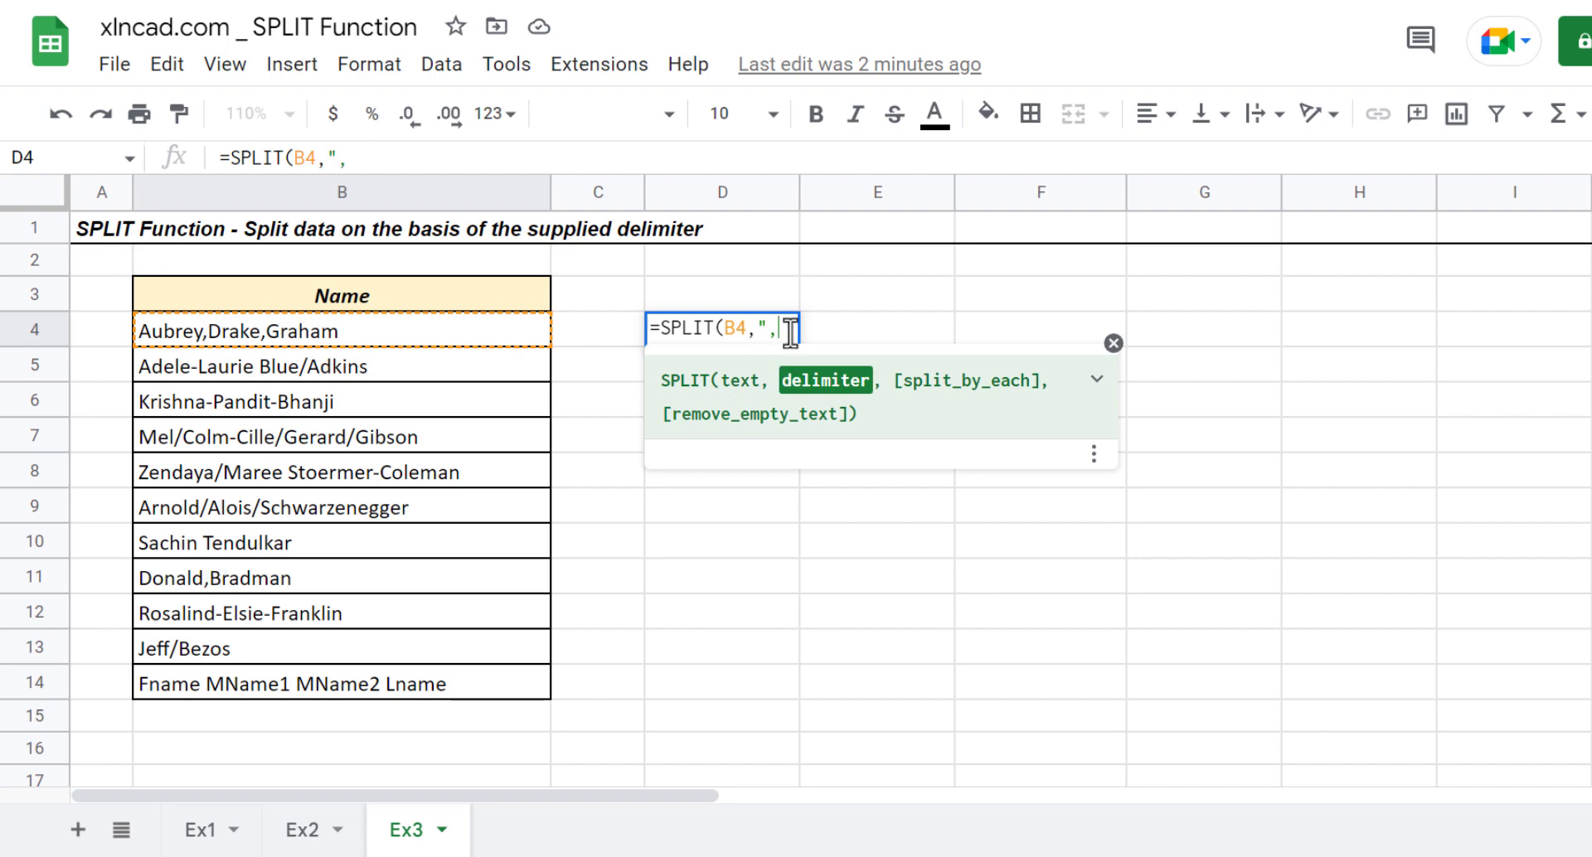
{"action": "type", "text": "-/"}
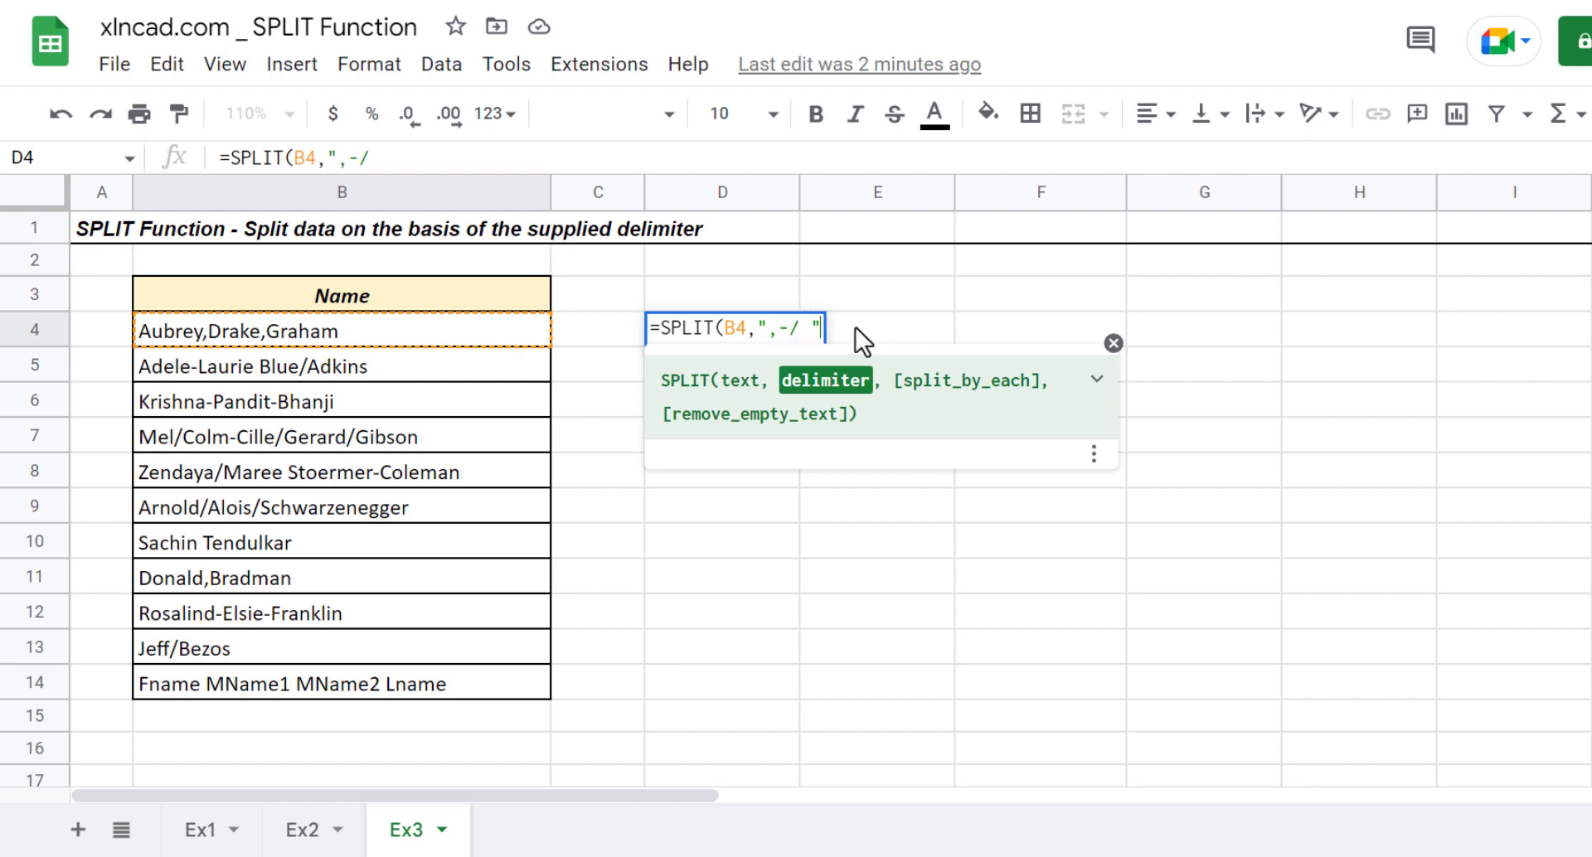
{"action": "type", "text": " \")"}
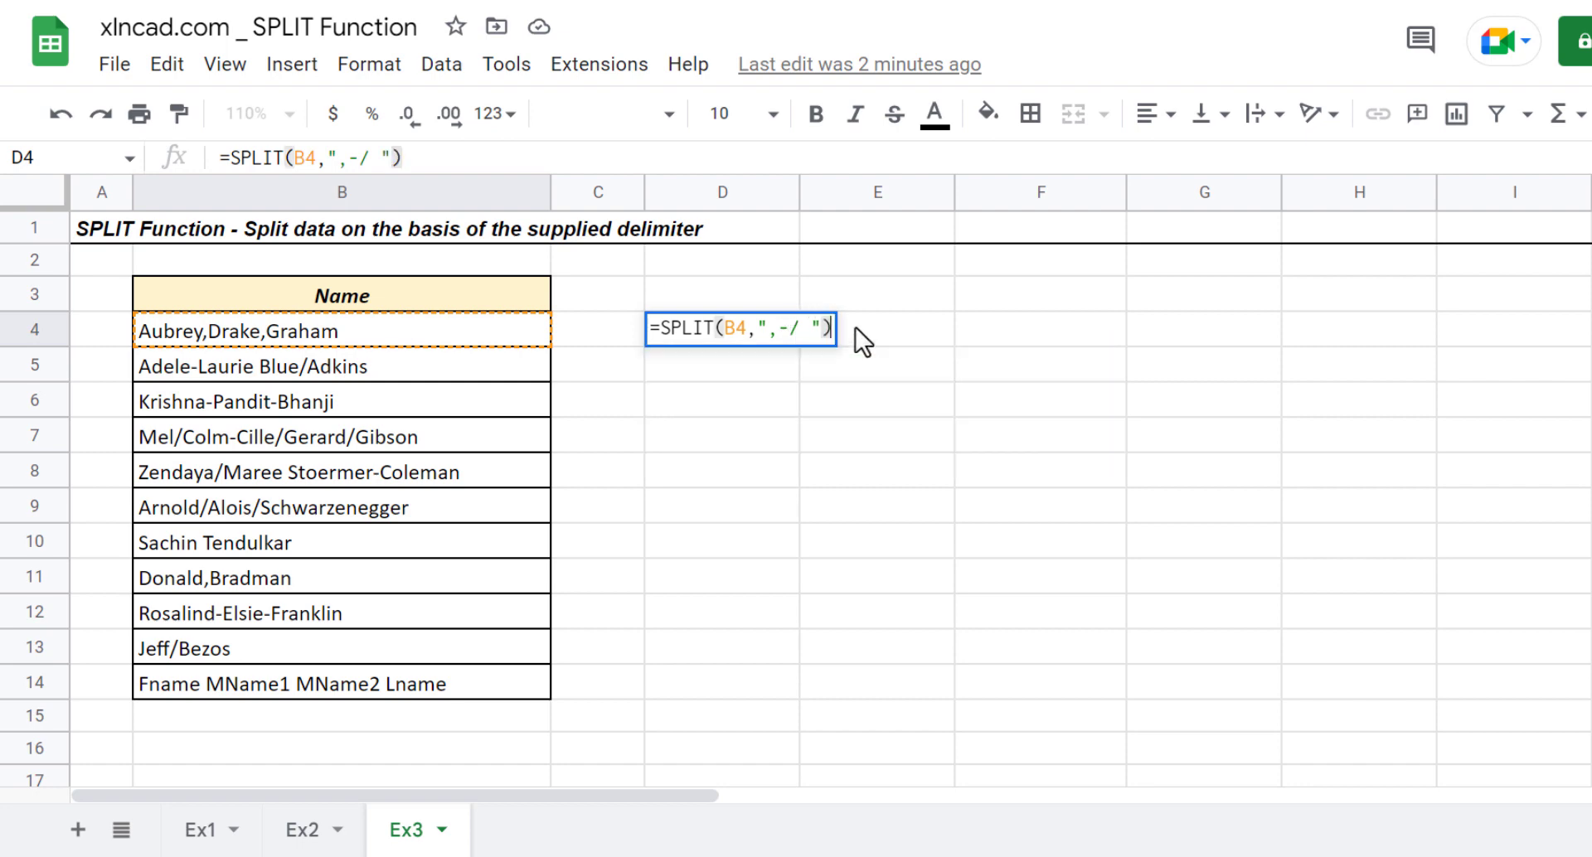
{"action": "key", "text": "Return"}
- Copy the multiple-delimiter SPLIT formula from D4 down through D14
{"action": "left_click", "coordinate": [647, 336]}
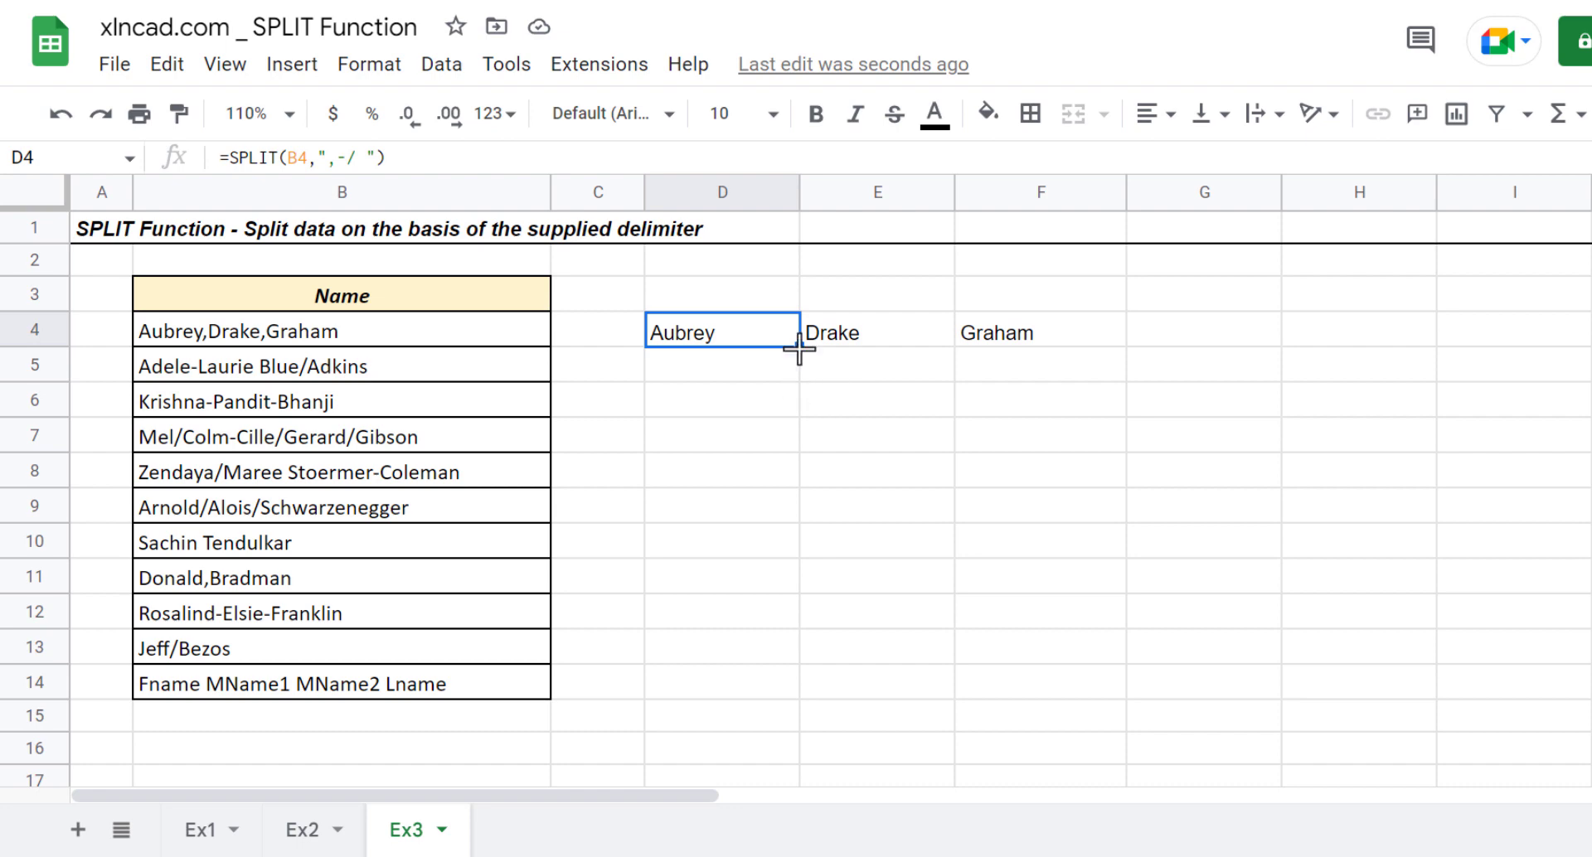
{"action": "left_click_drag", "start_coordinate": [799, 349], "coordinate": [799, 626]}
{"action": "left_click_drag", "start_coordinate": [796, 678], "coordinate": [796, 678]}
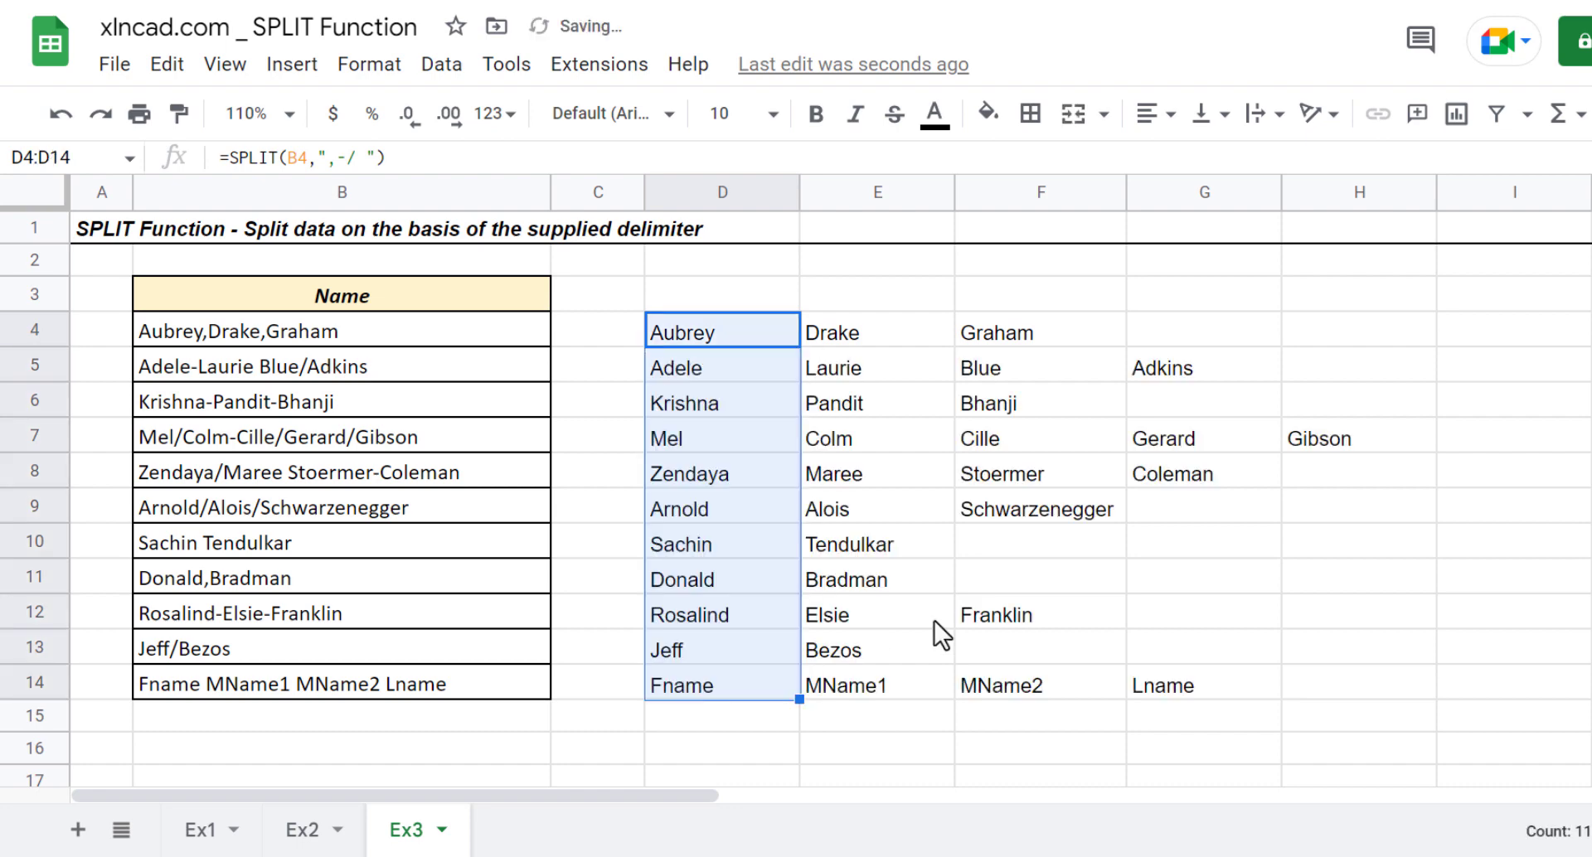
- Insert MName3 before Lname in the name in B14, and check the split results in G14 and H14
{"action": "left_click", "coordinate": [301, 479]}
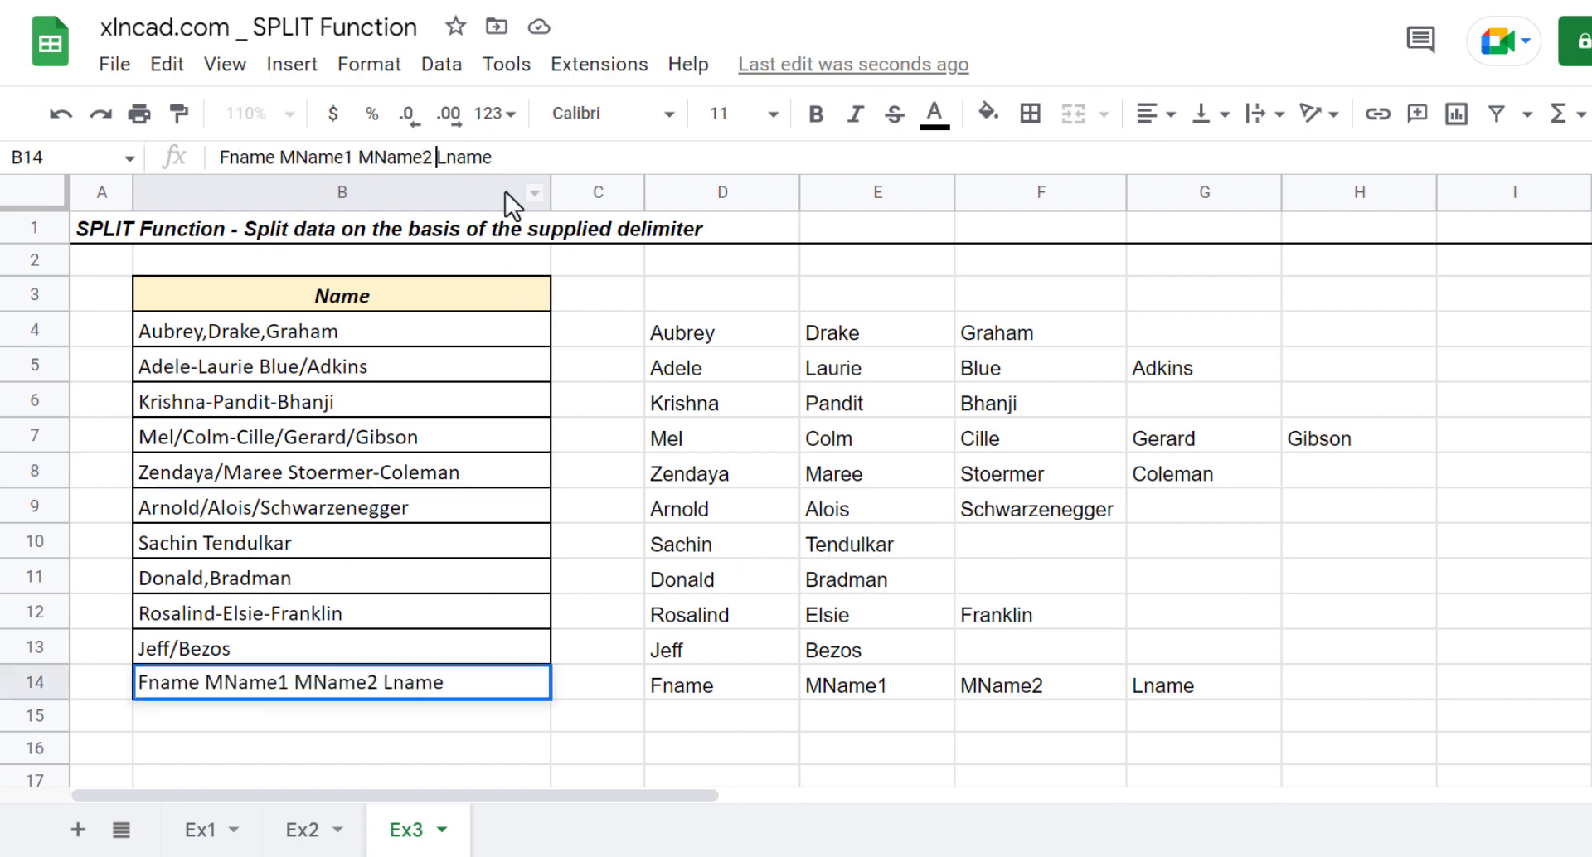
{"action": "type", "text": "MN"}
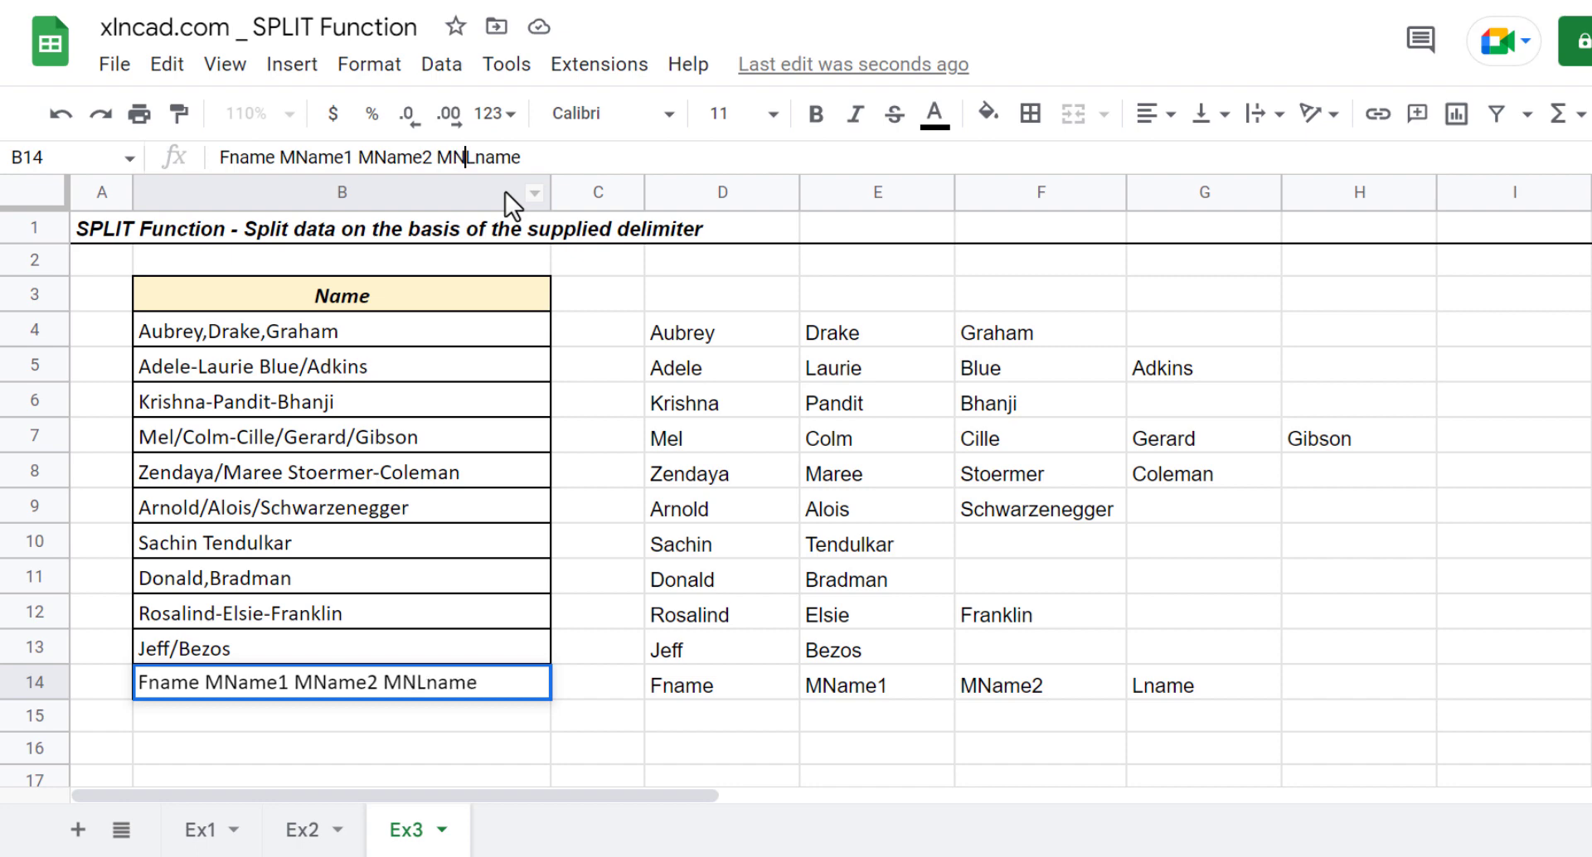
{"action": "type", "text": "ame3"}
{"action": "key", "text": "Return"}
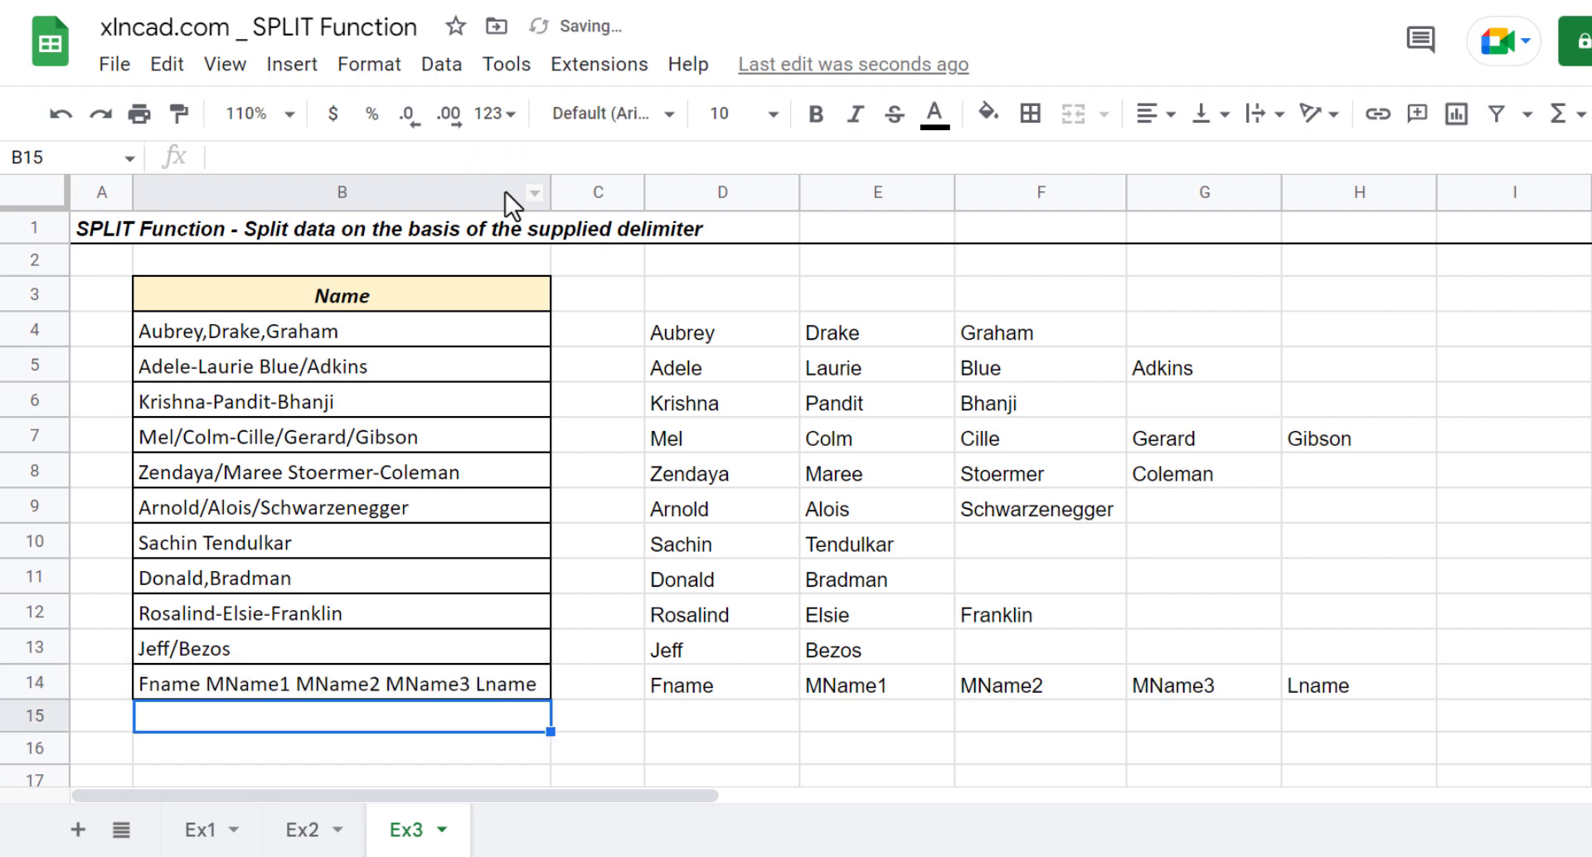
{"action": "left_click", "coordinate": [1211, 688]}
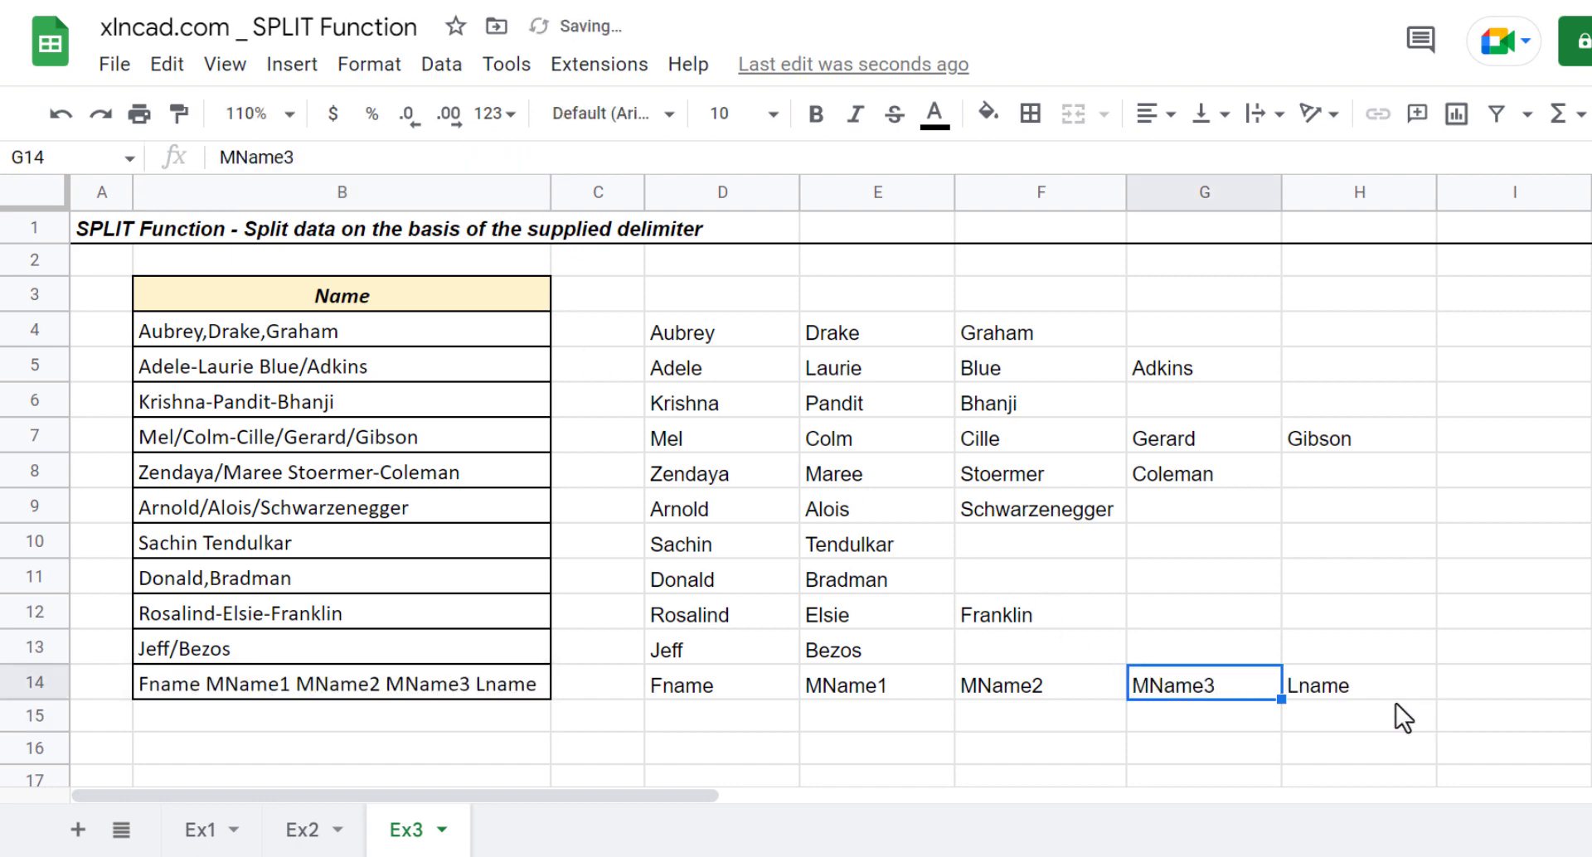
{"action": "left_click", "coordinate": [1385, 693]}
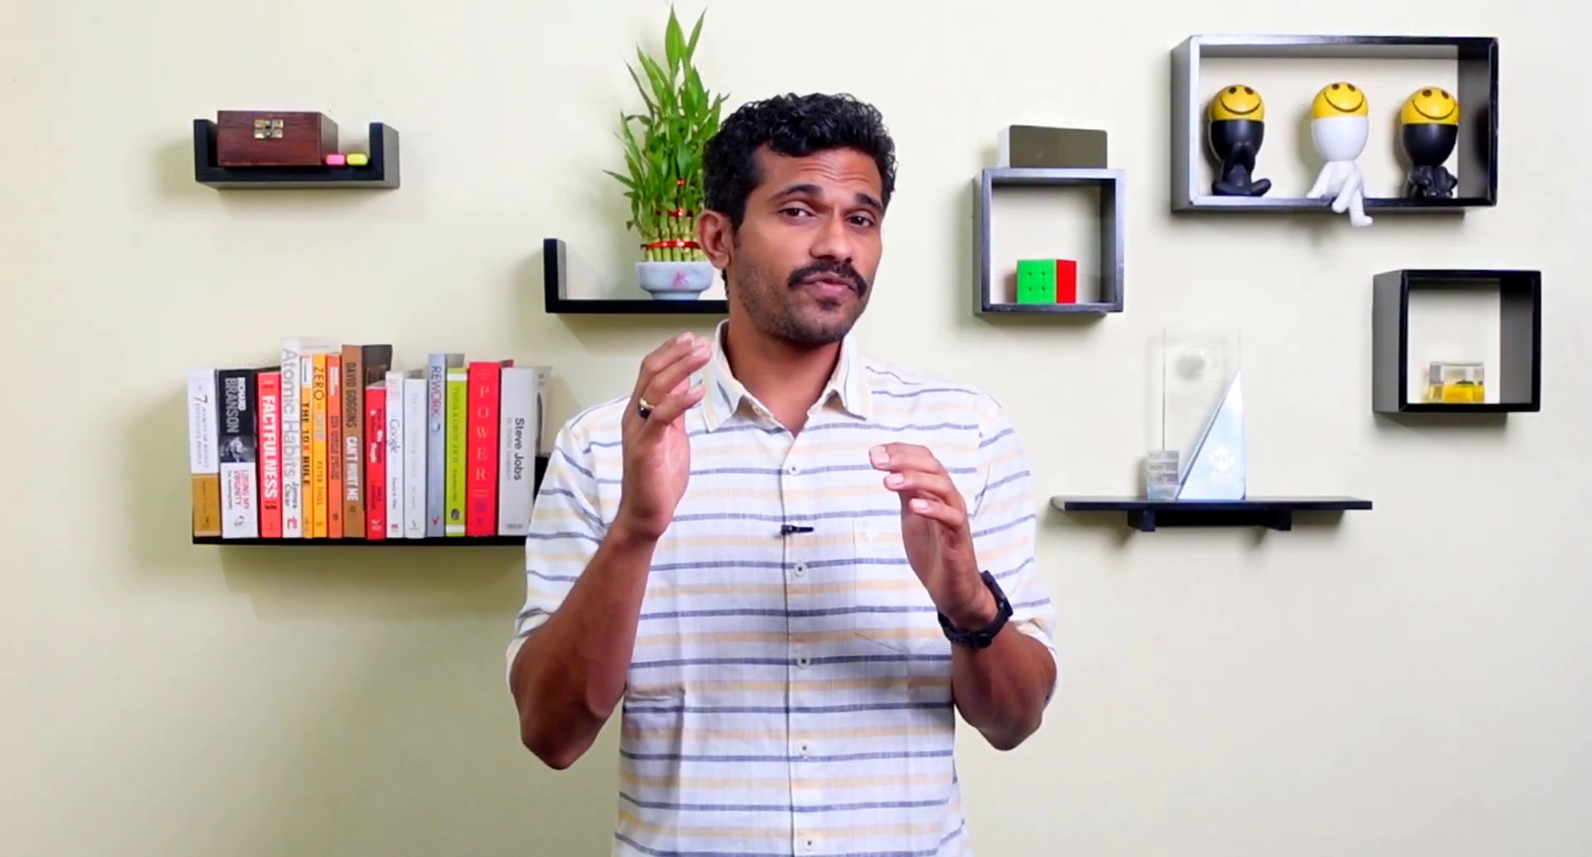